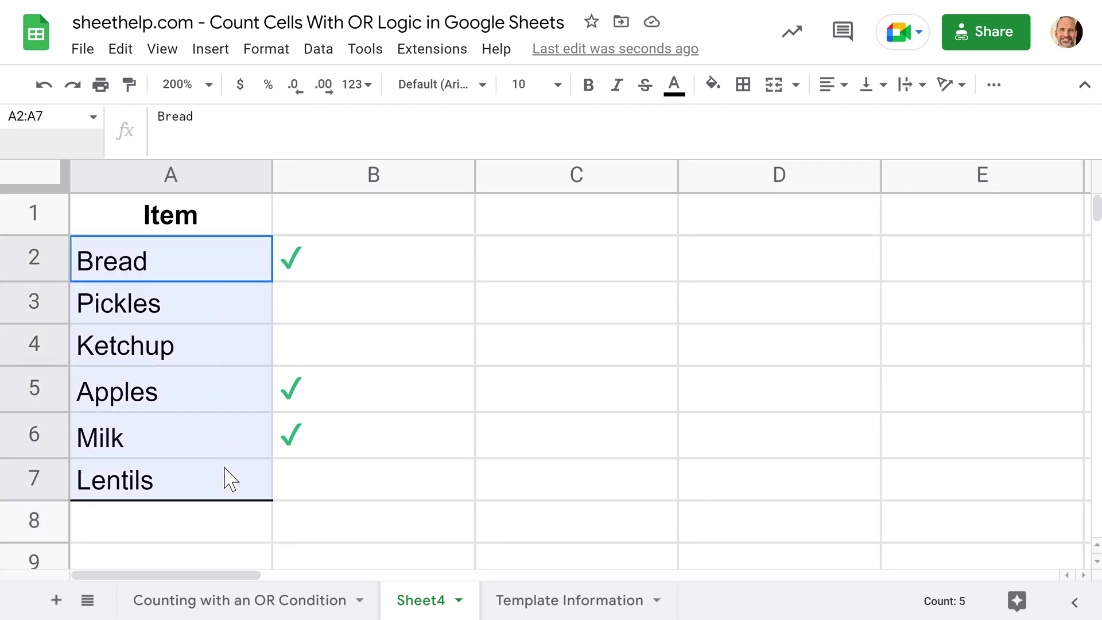
In A8, start the formula =COUNTIF(A2:A7,"Bread")+ to count the Bread entries.
left_click(195, 286)
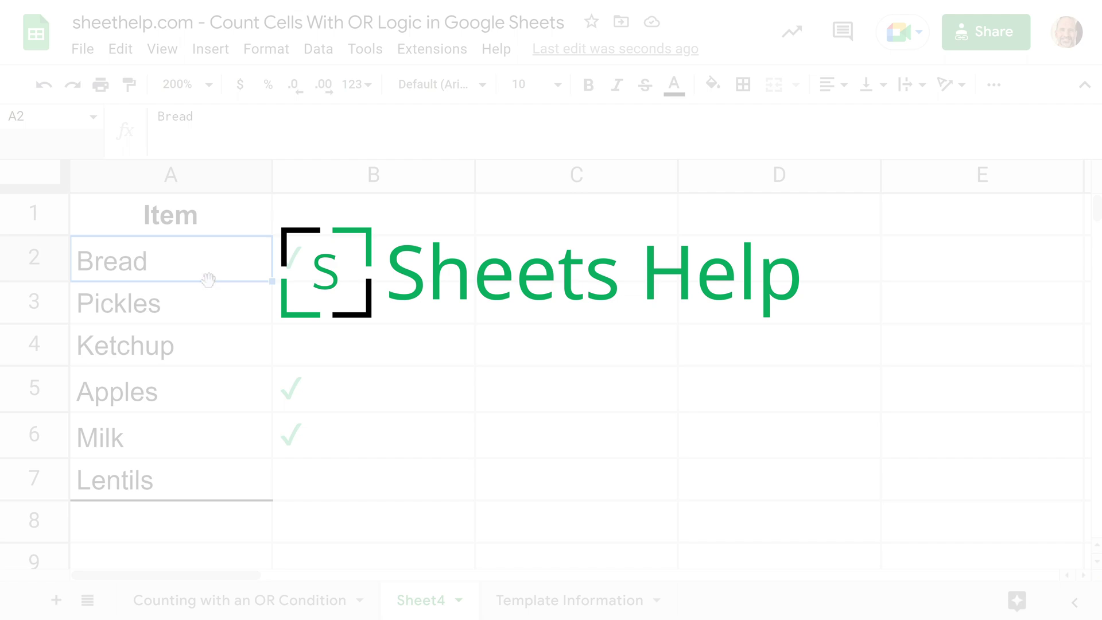
left_click(233, 529)
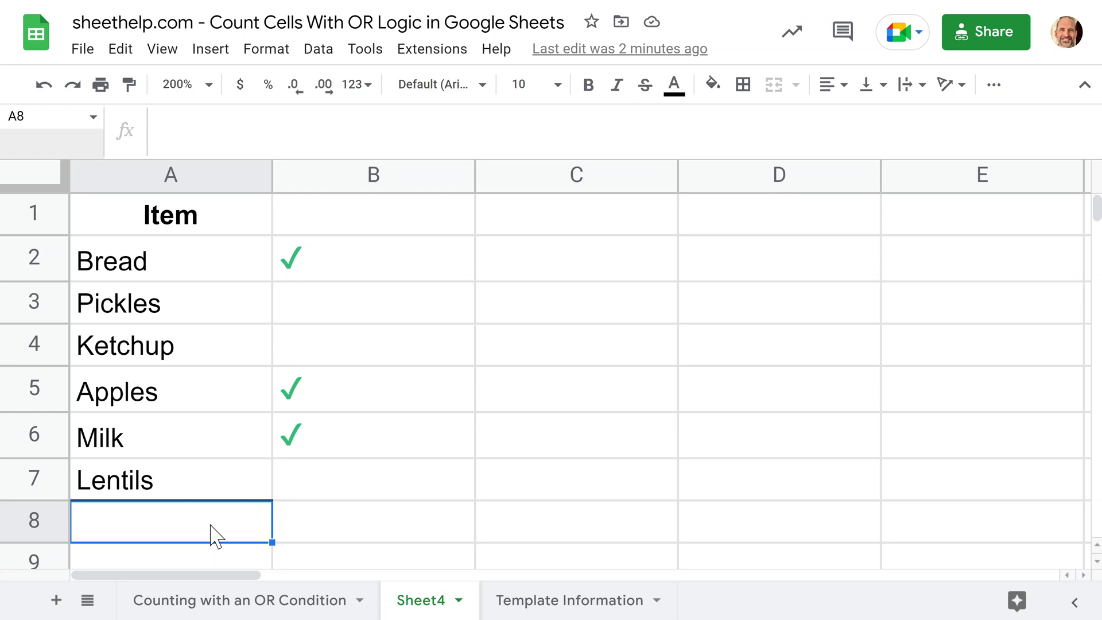
type("=")
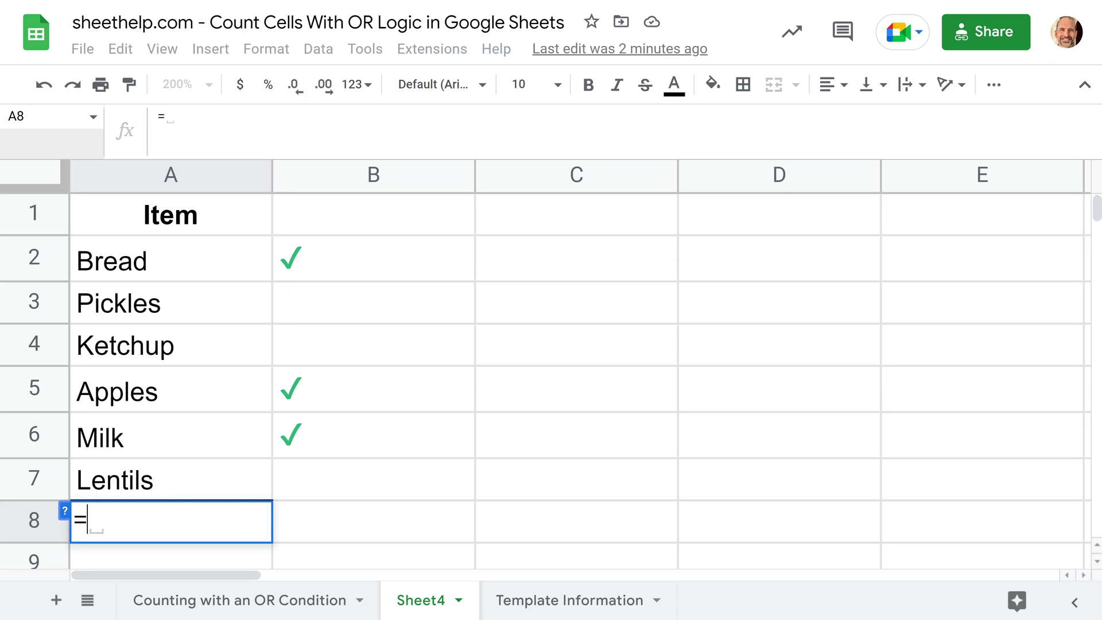
type("C")
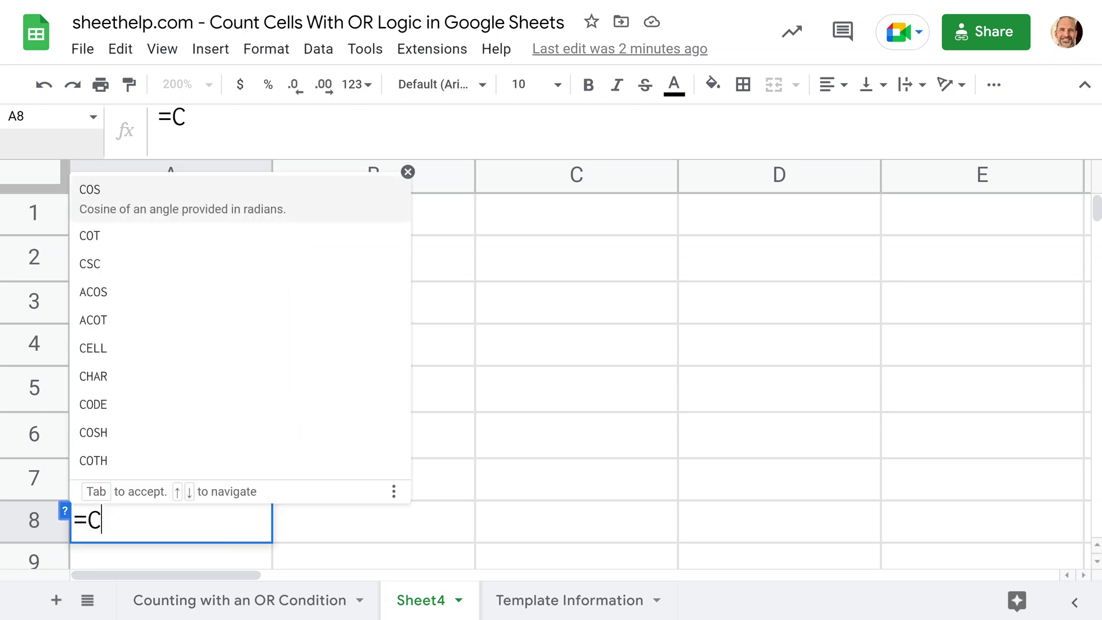
type("OUNTIF")
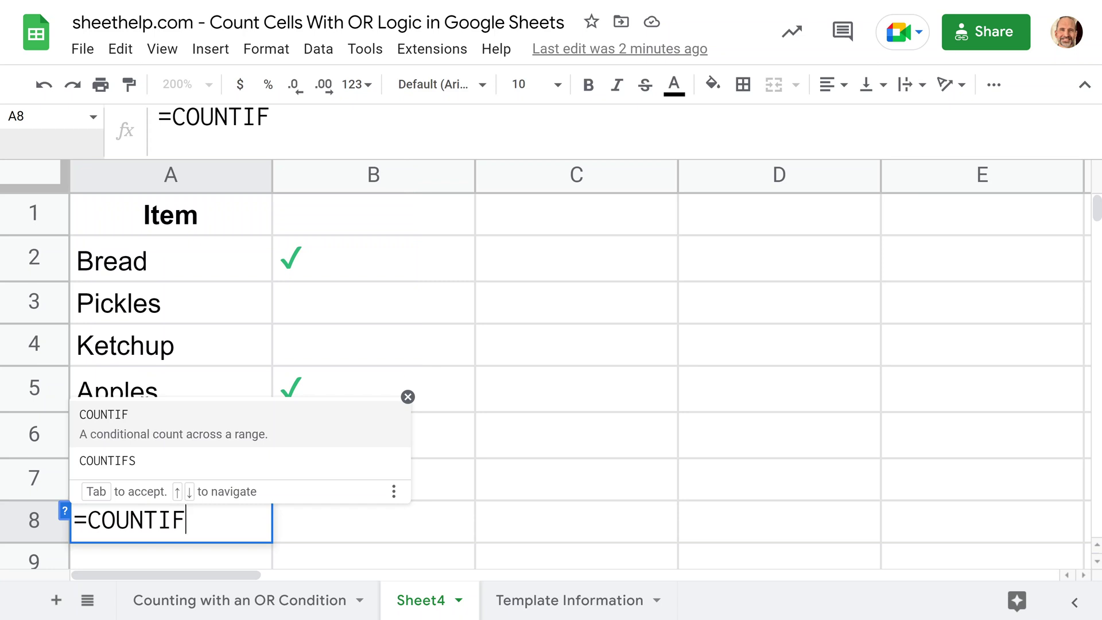
type("S")
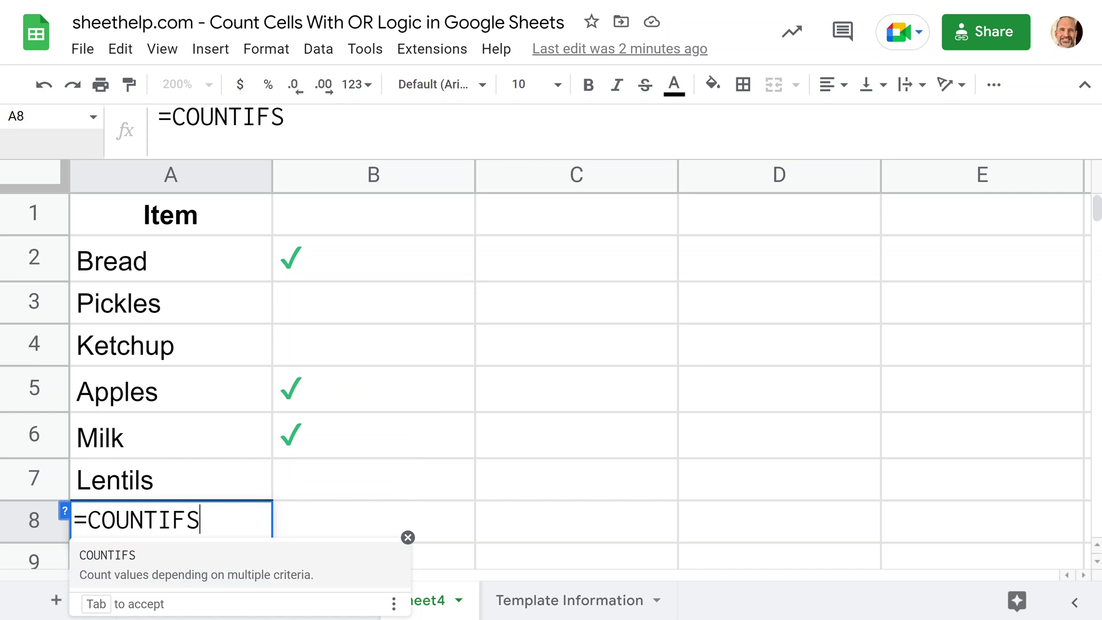
key("BackSpace")
type("(")
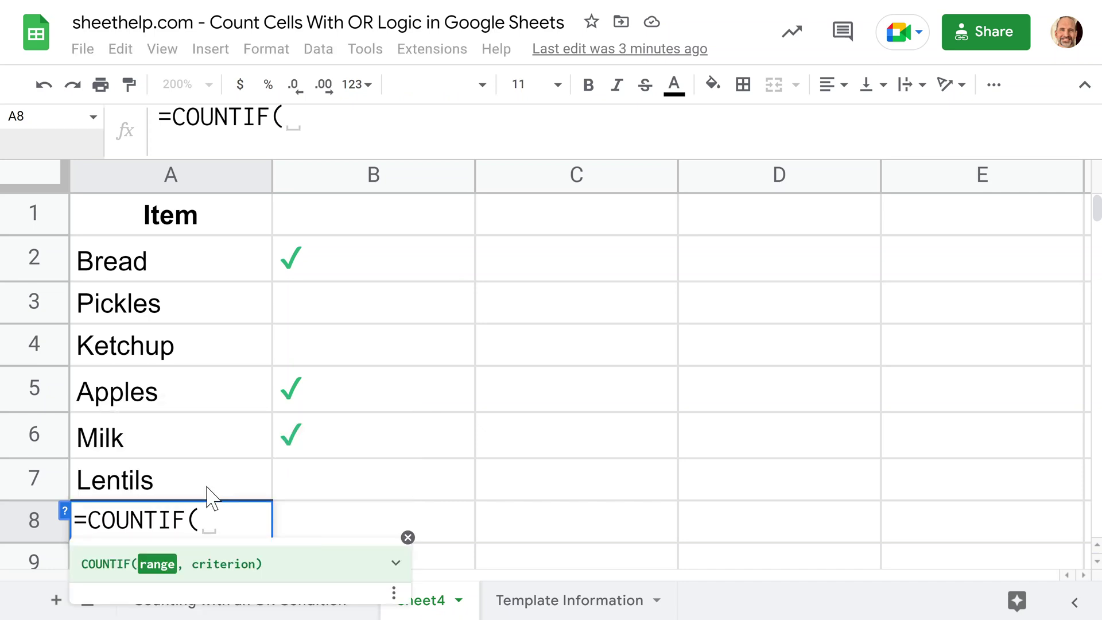
left_click_drag(208, 497, 230, 274)
type(",\"")
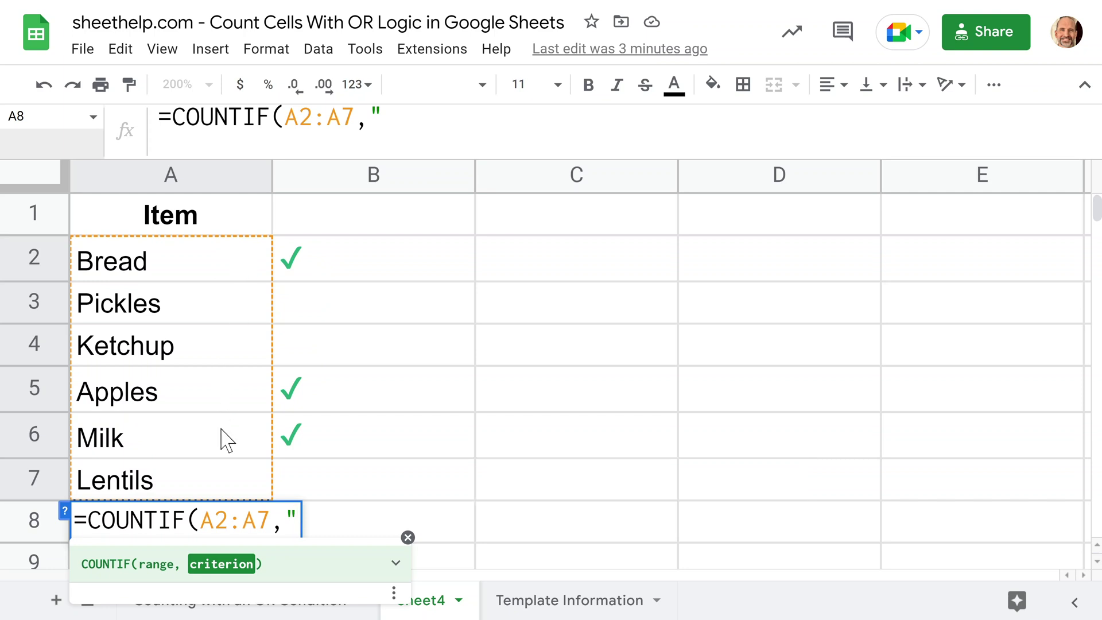
type("B")
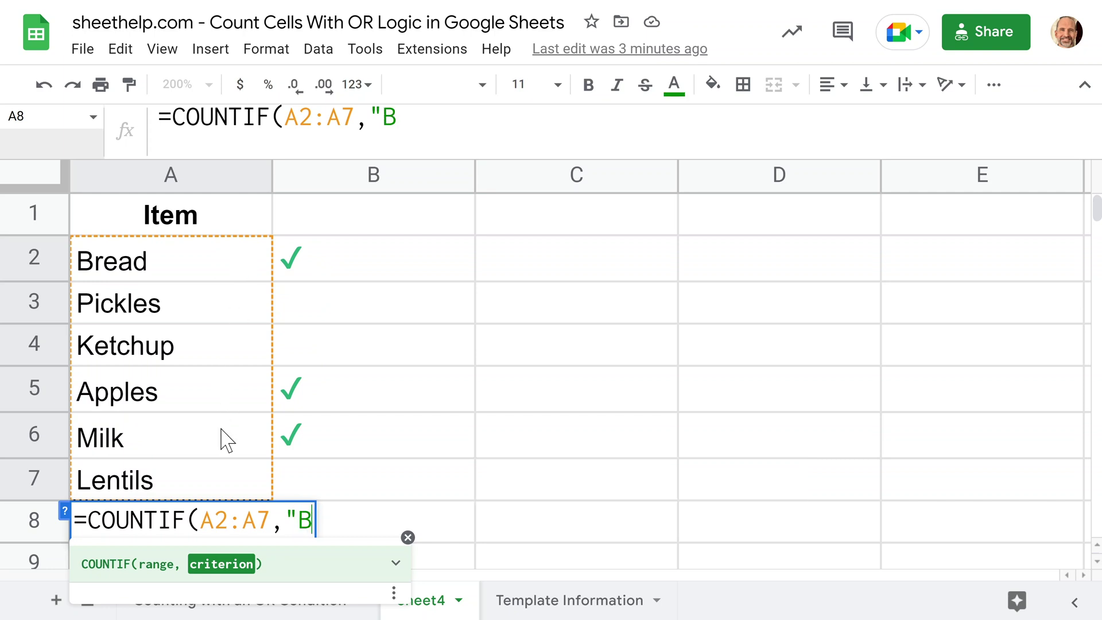
type("read\")")
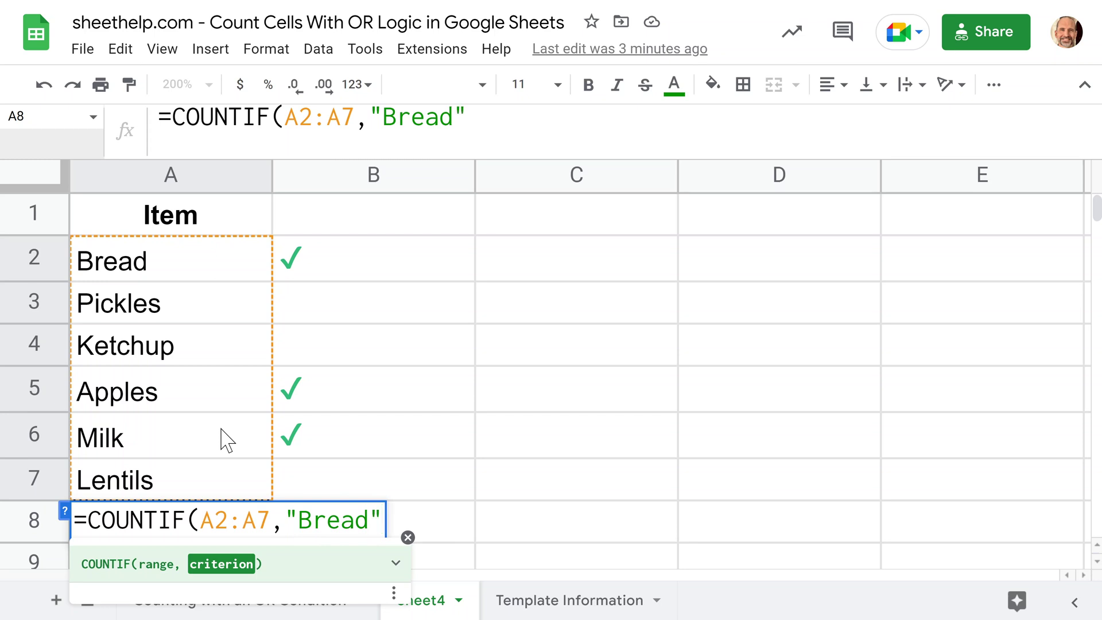
type("+")
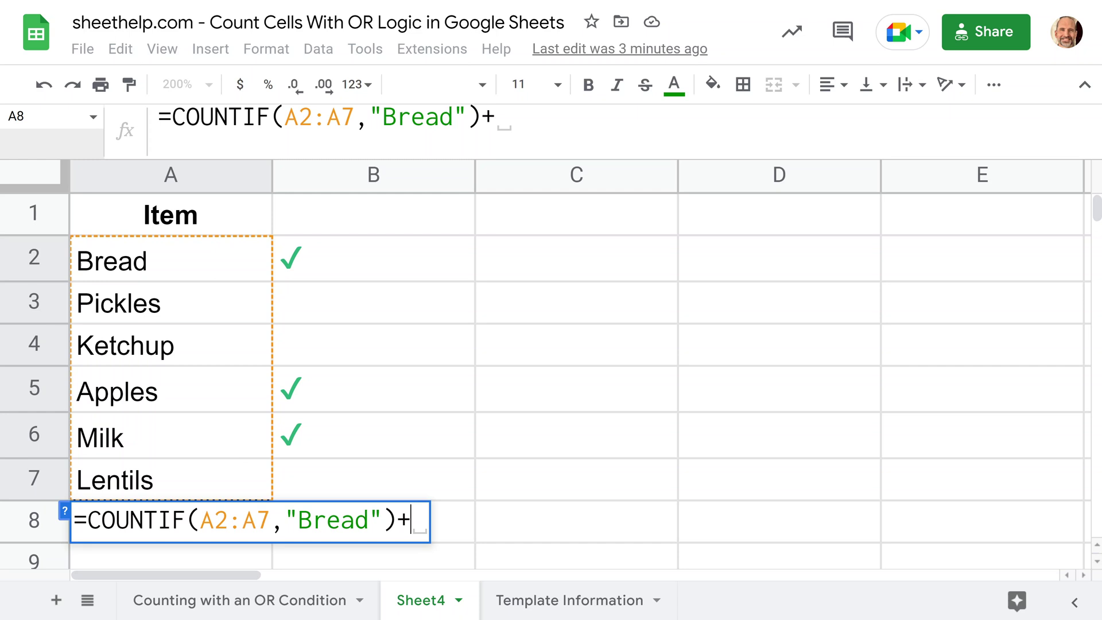
Paste two copies of the COUNTIF(A2:A7,"Bread") term after the plus sign.
key("Left")
key("shift+Home")
key("shift+Right")
key("ctrl+c")
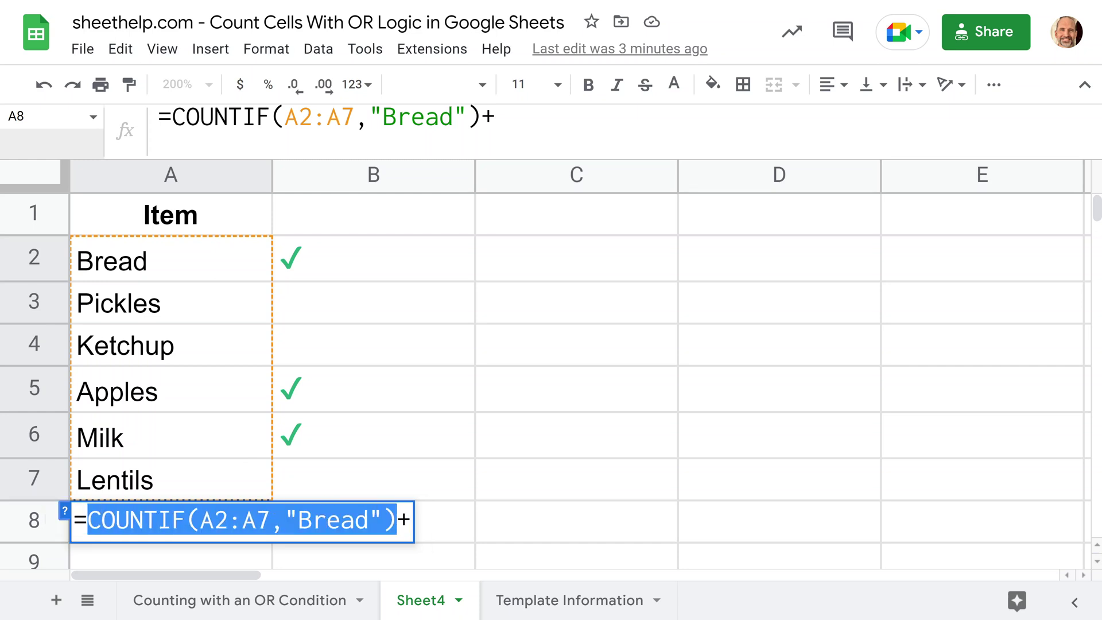
left_click(411, 519)
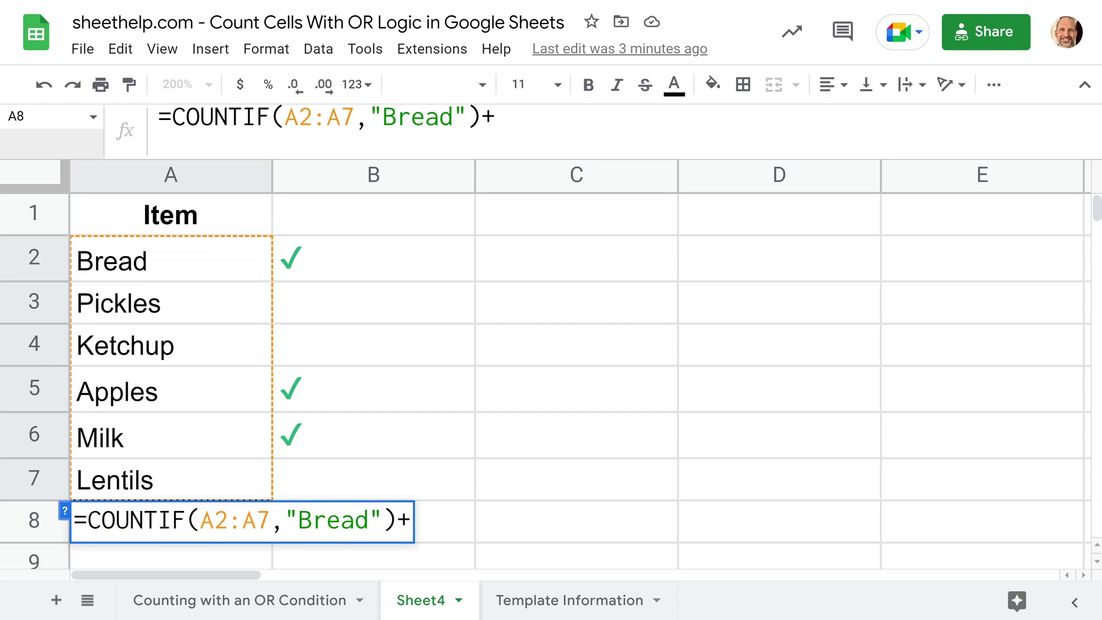
key("ctrl+v")
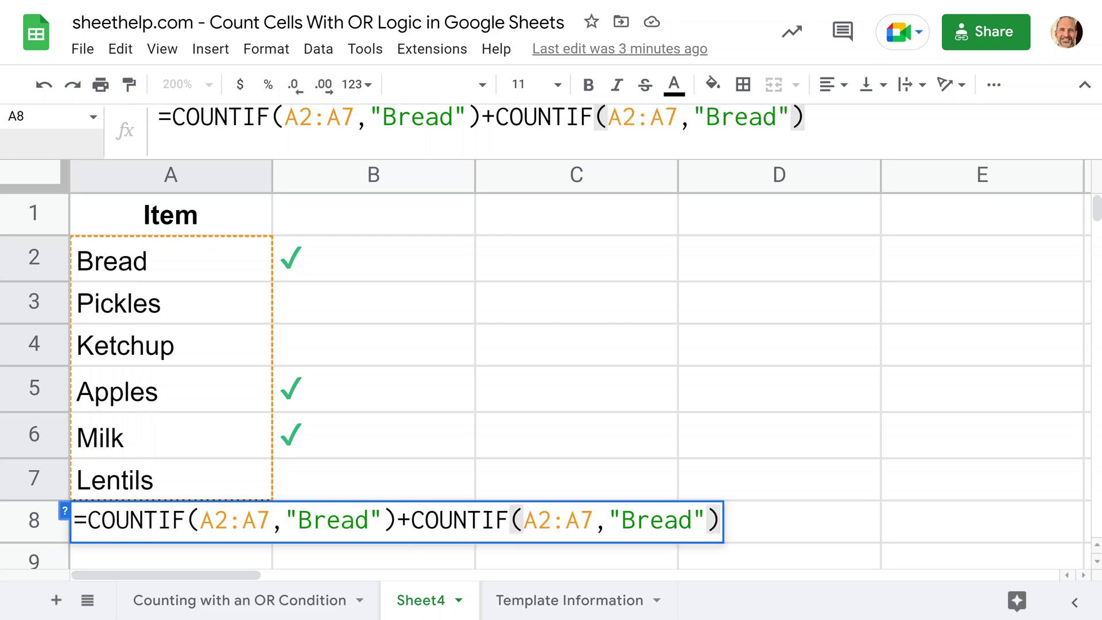
key("ctrl+v")
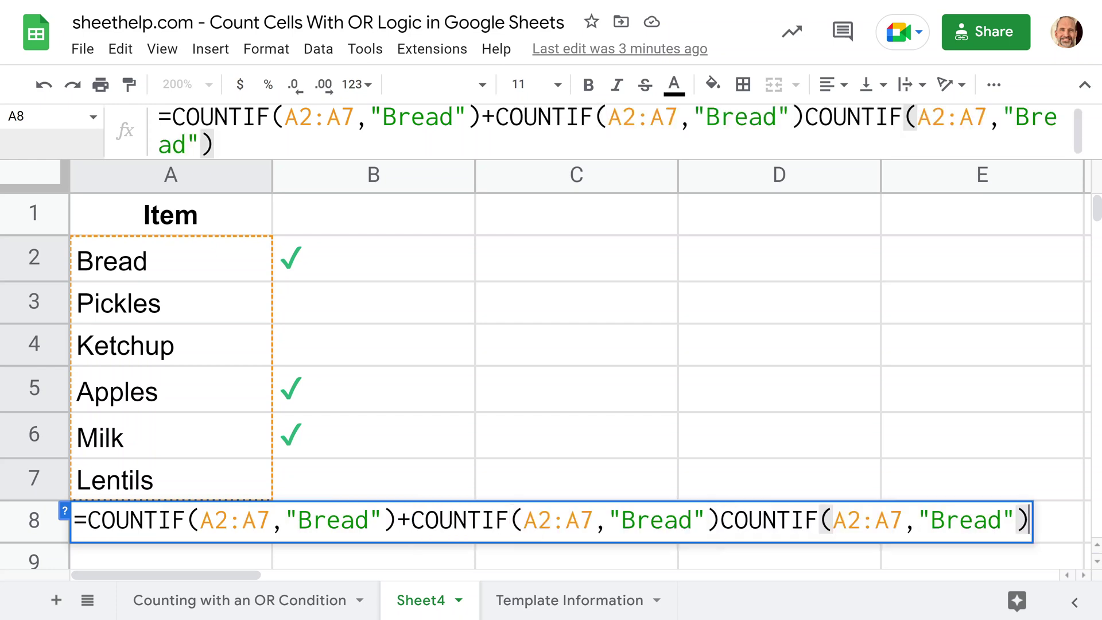
Change the copied criteria to "Apples" and "Milk", add the missing comma, and enter the formula.
left_click_drag(622, 520, 692, 519)
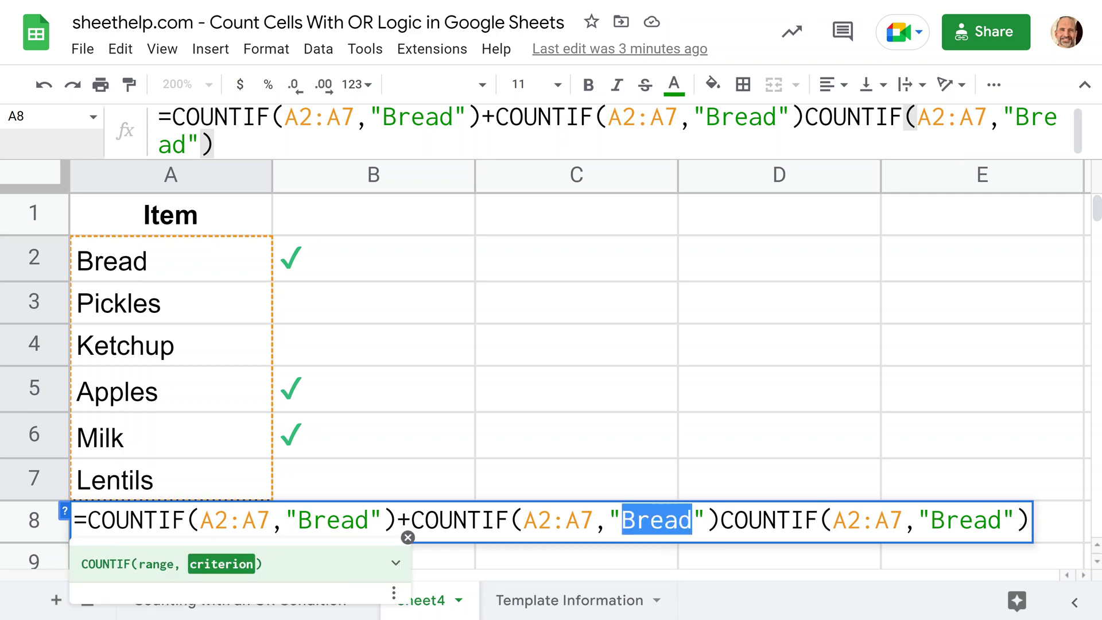
type("Apples")
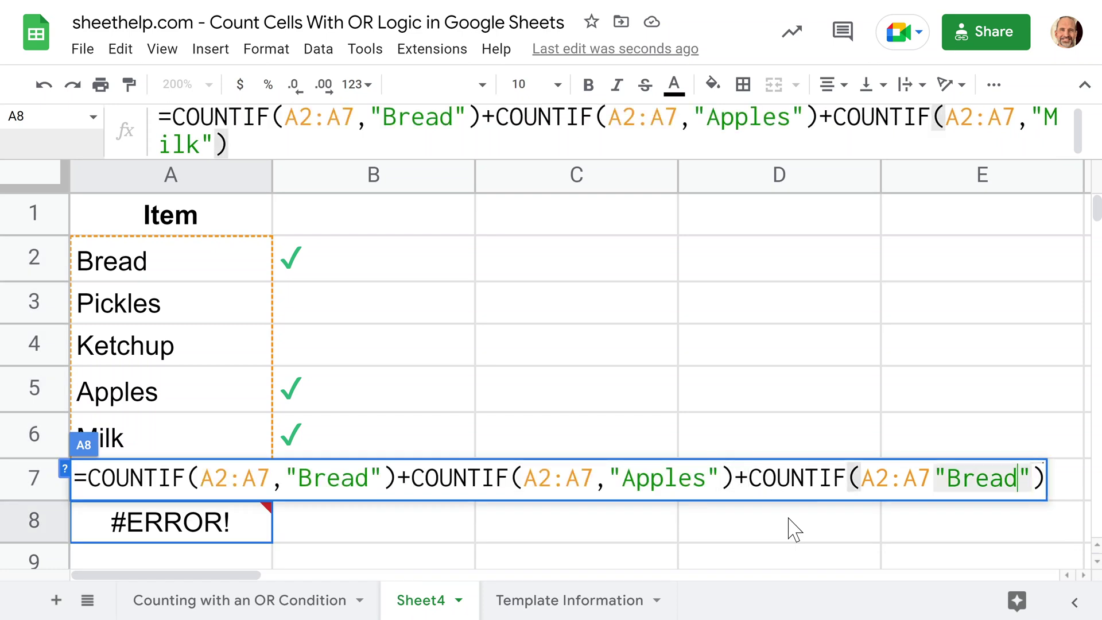
key("shift+Left")
key("shift+Left")
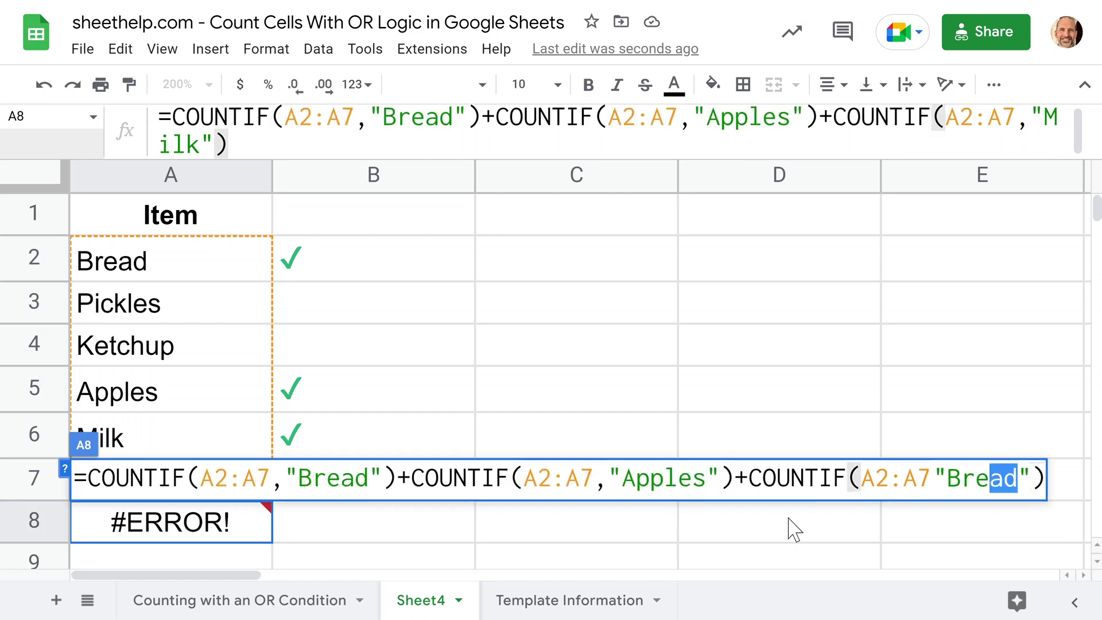
key("shift+Left")
key("shift+Left")
key("shift+Left")
type("Milk")
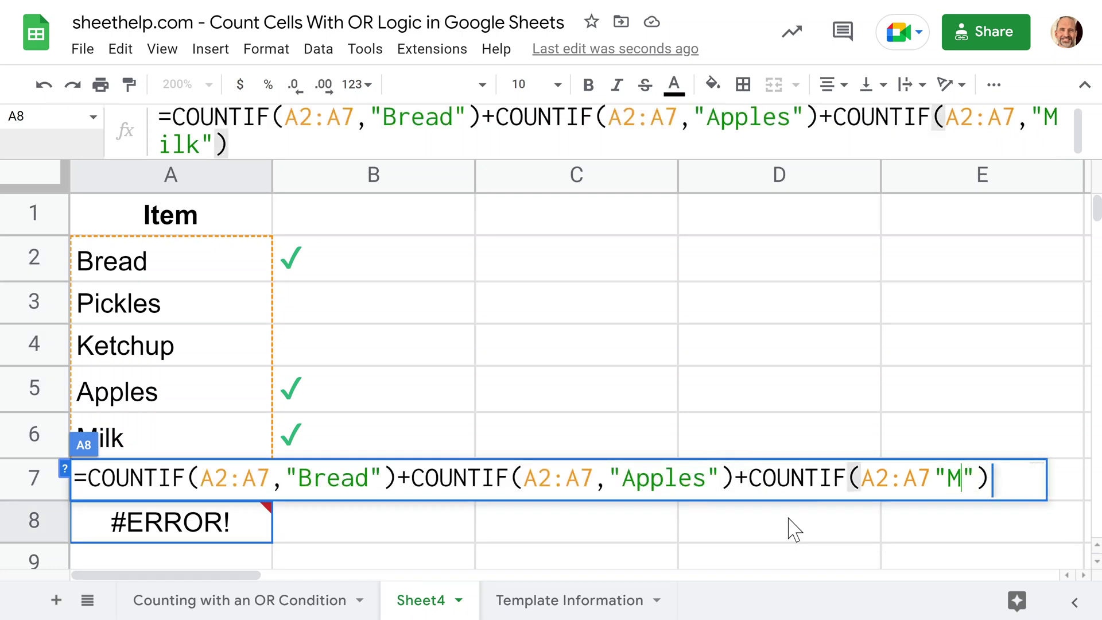
key("Left")
key("Left")
key("Left")
key("Left")
key("Left")
type(",")
key("Return")
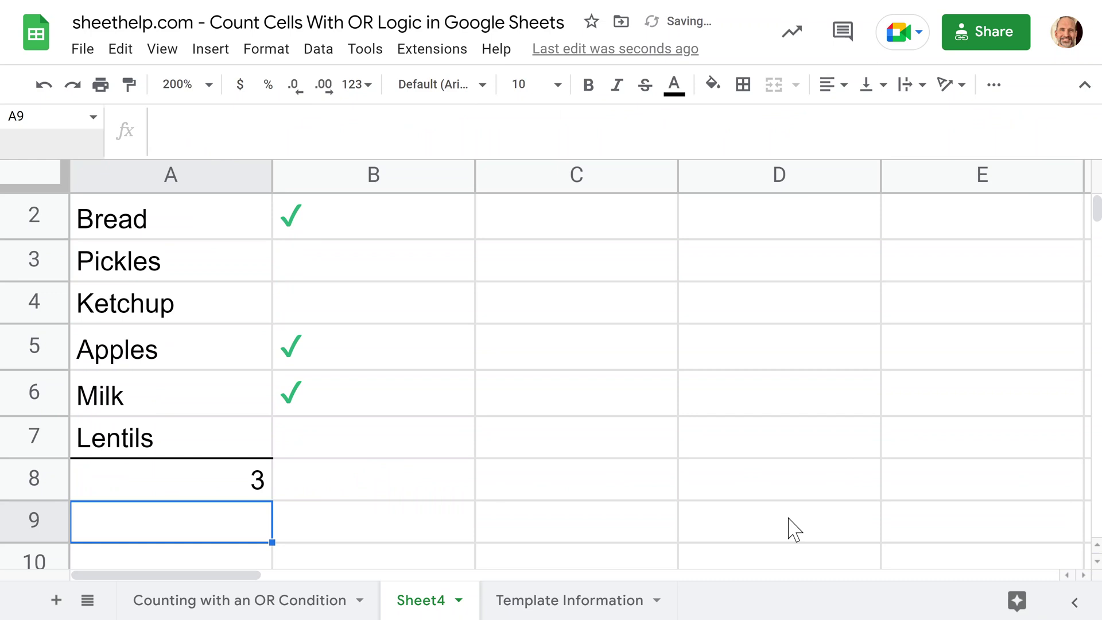
left_click(145, 484)
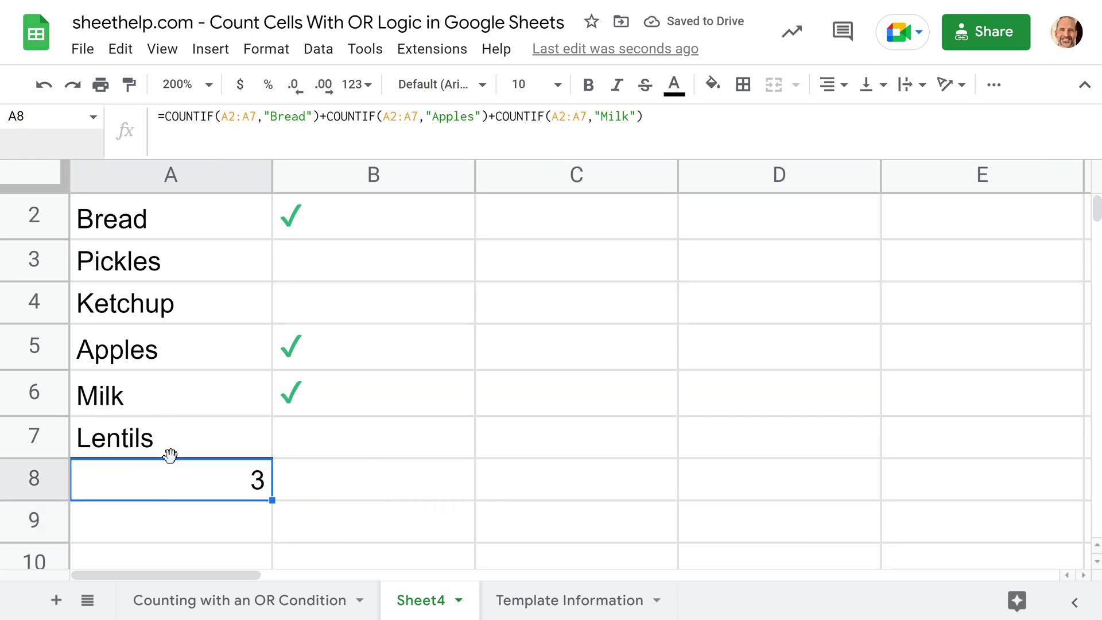
left_click(208, 232)
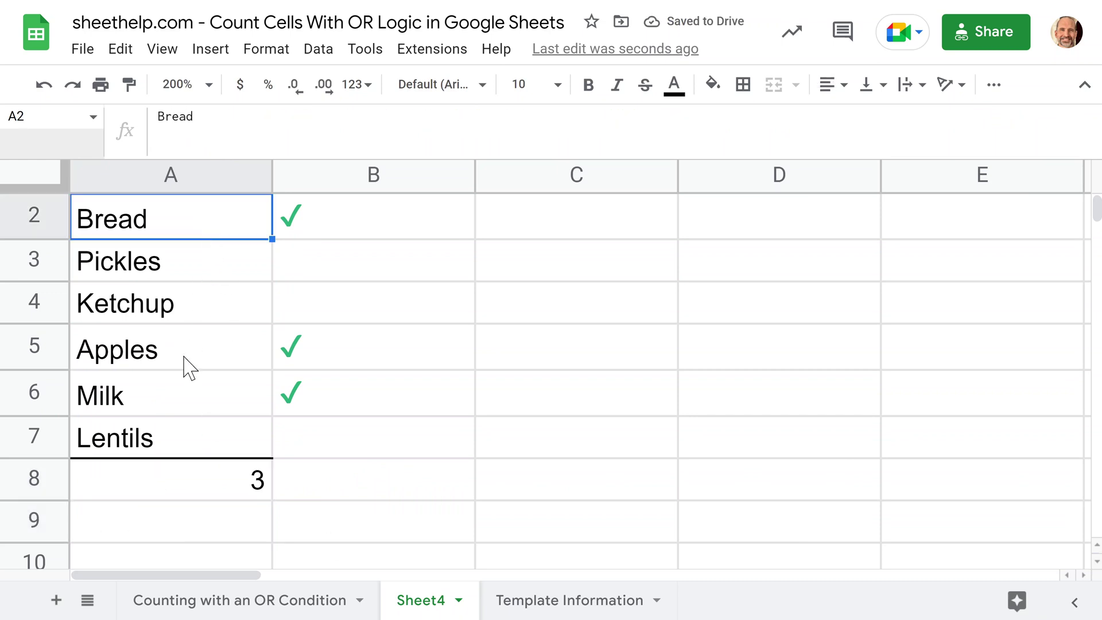
left_click(190, 366)
left_click(194, 405)
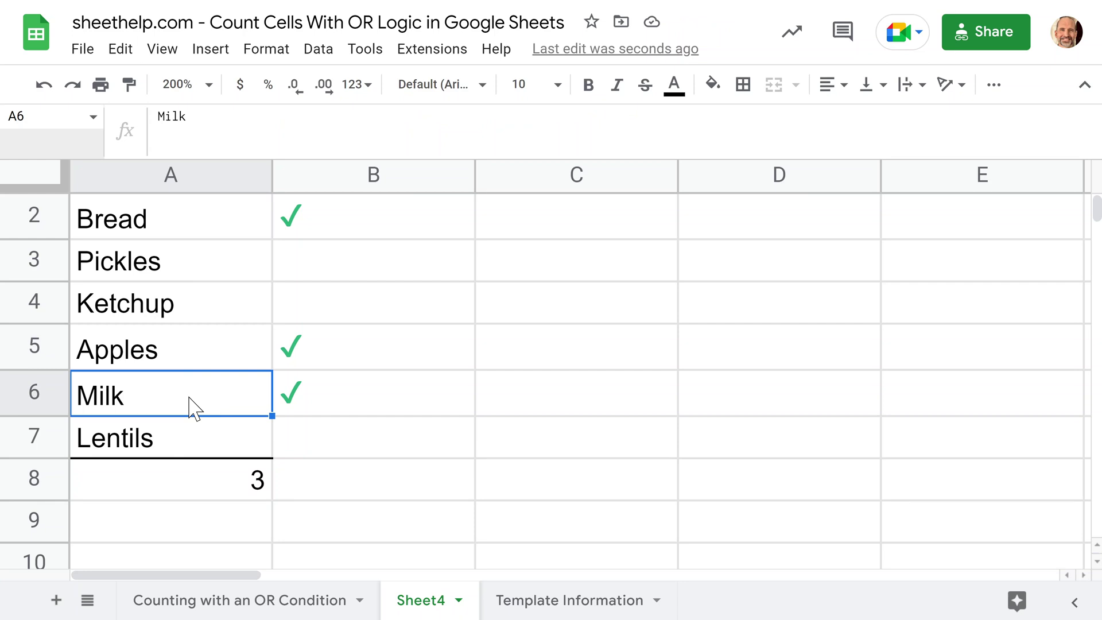
left_click(212, 477)
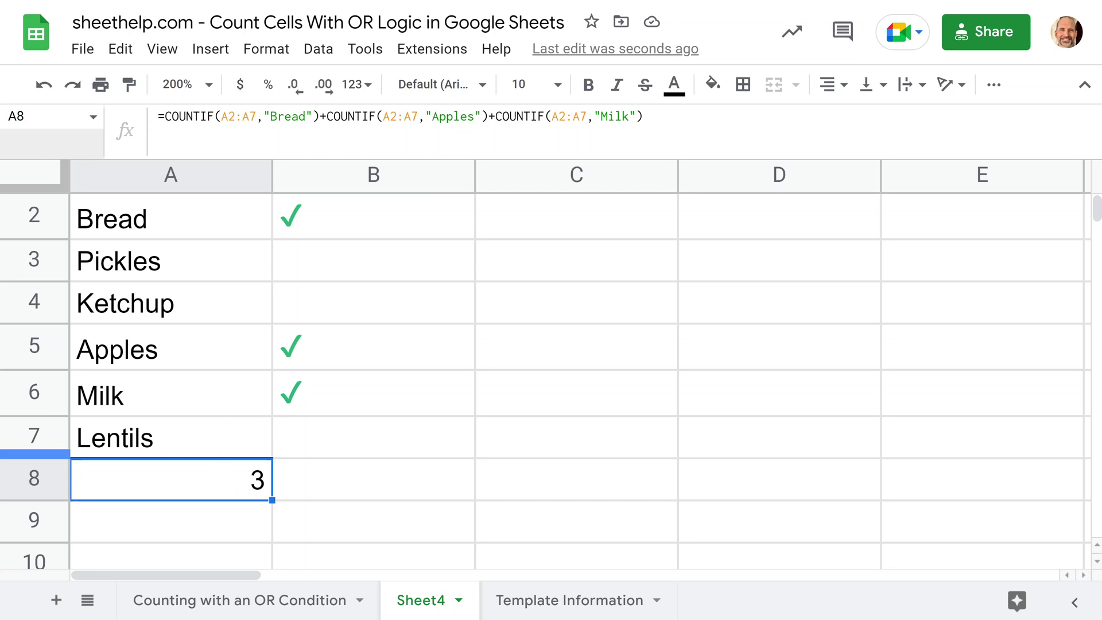
Replace A8's formula with the start of =ARRAYFORMULA(SUM(COUNTIF(A2:A7.
double_click(229, 499)
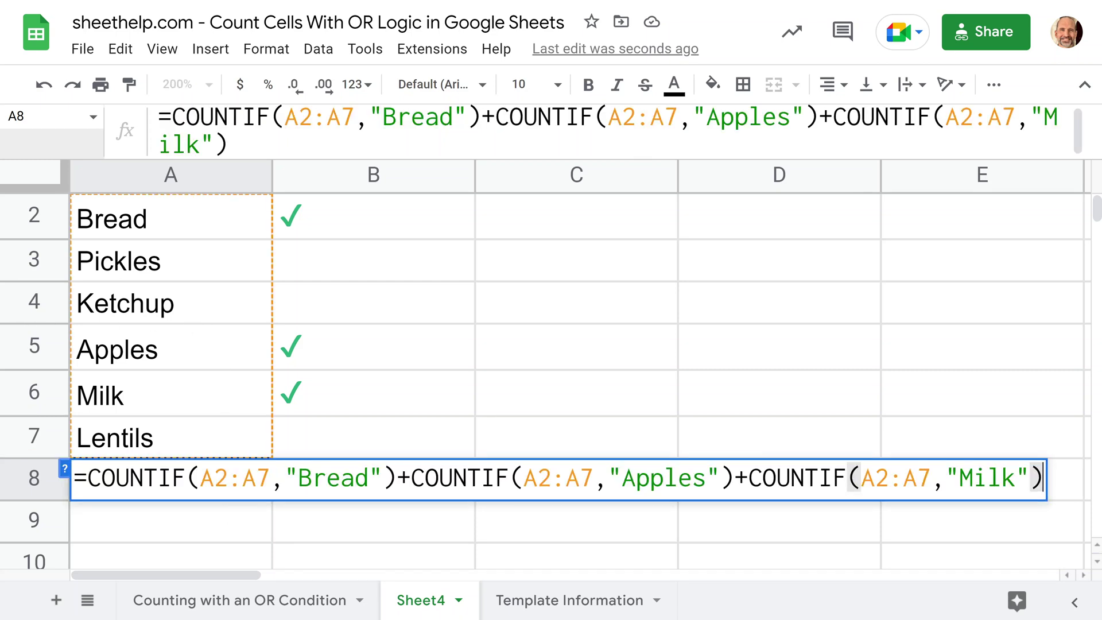
left_click_drag(88, 478, 1071, 492)
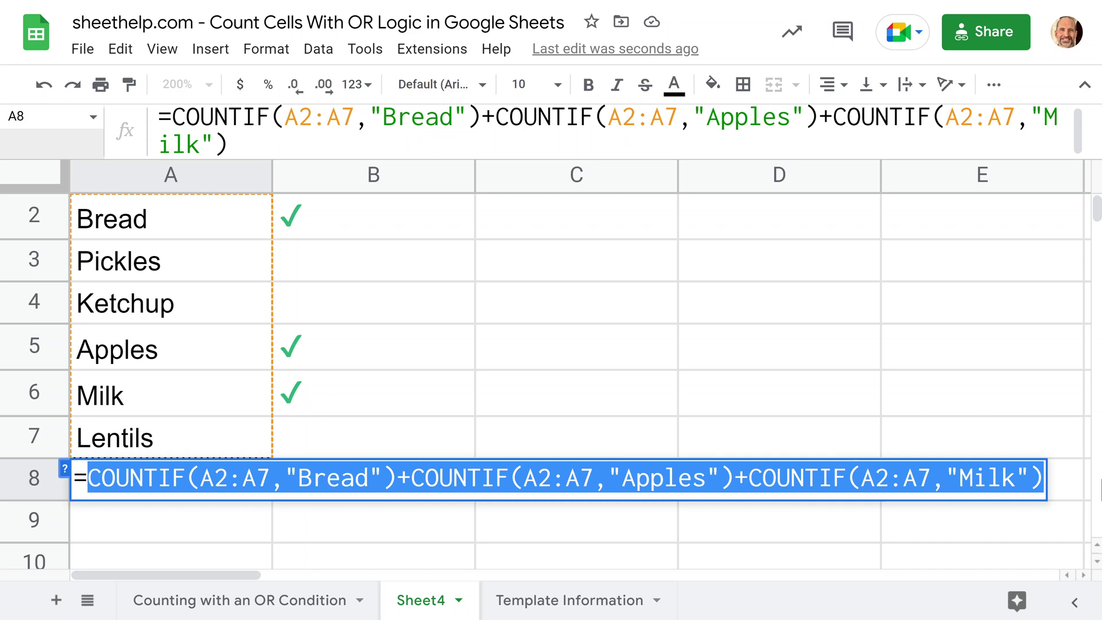
key("BackSpace")
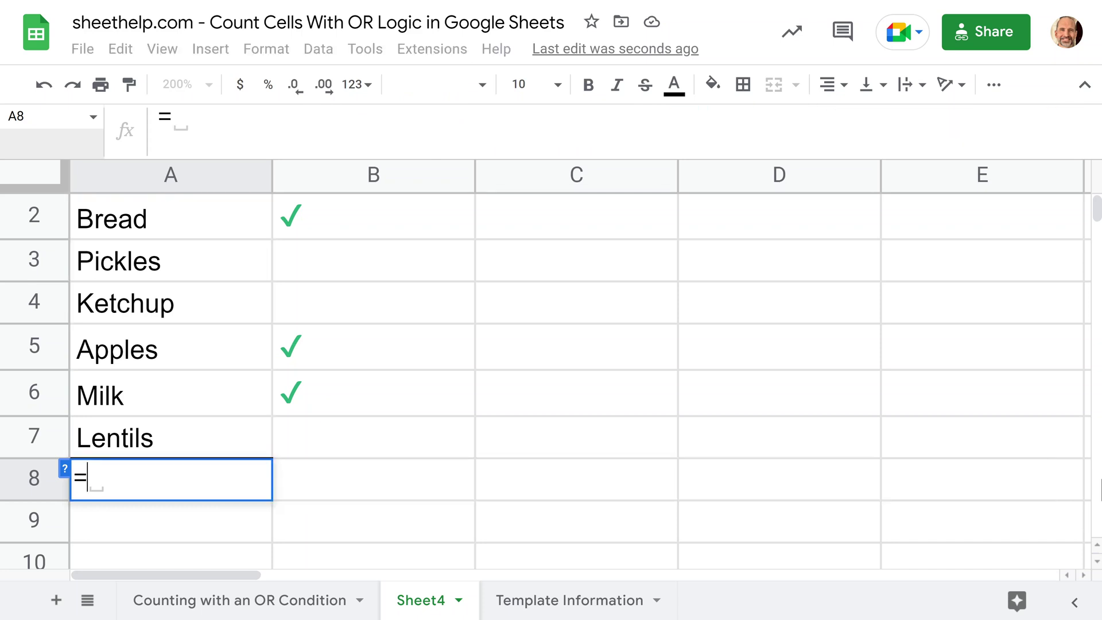
type("ARRAY")
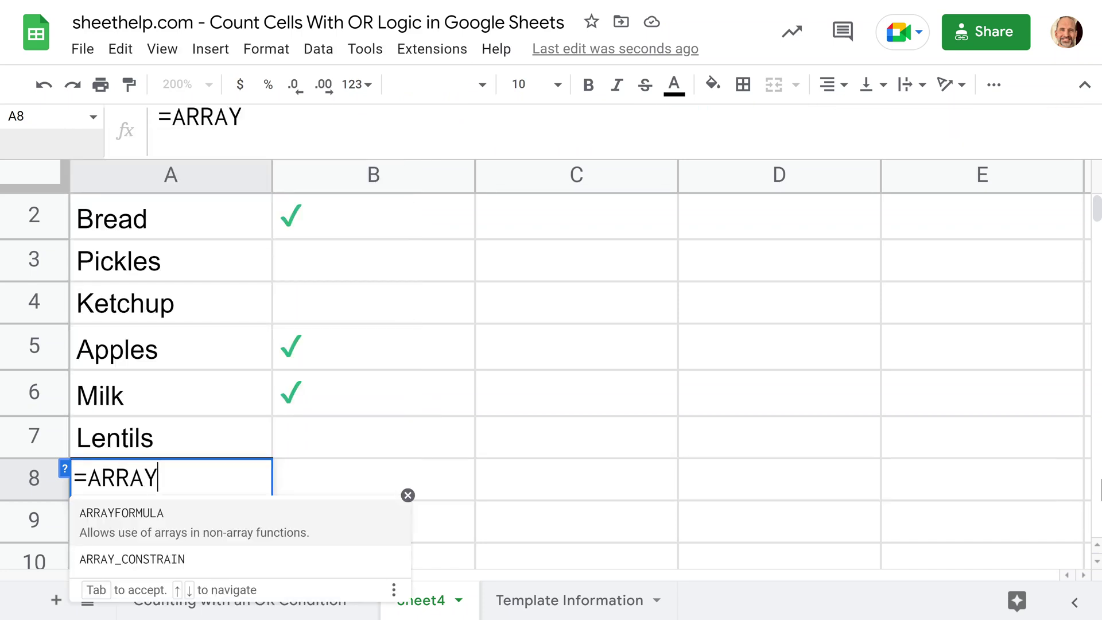
type("FORMUL")
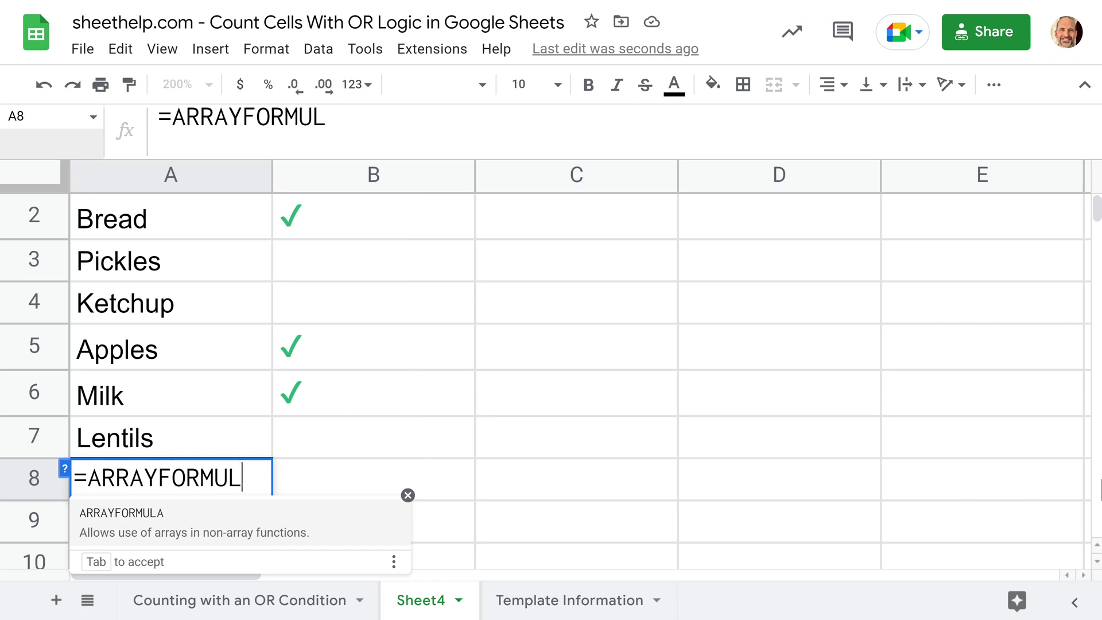
type("A(")
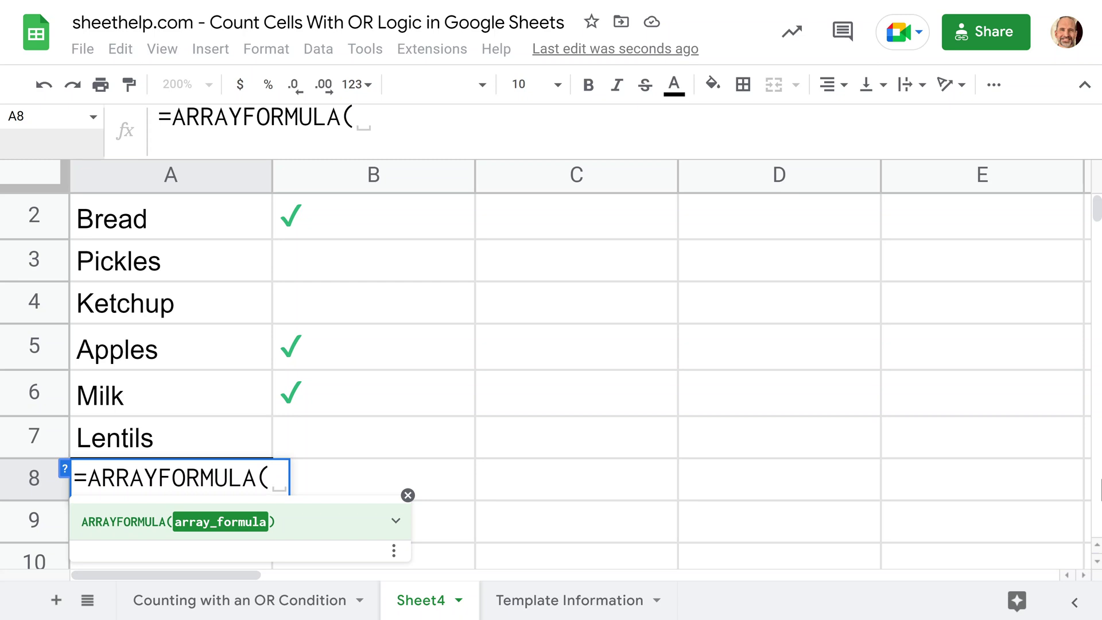
type("SUM")
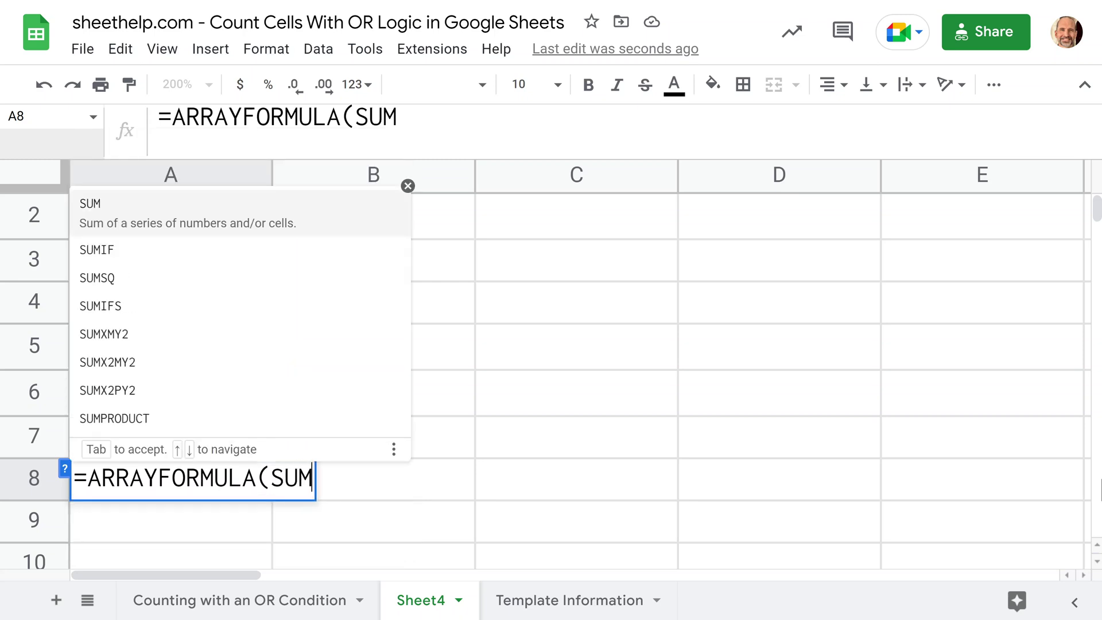
type("(COUN")
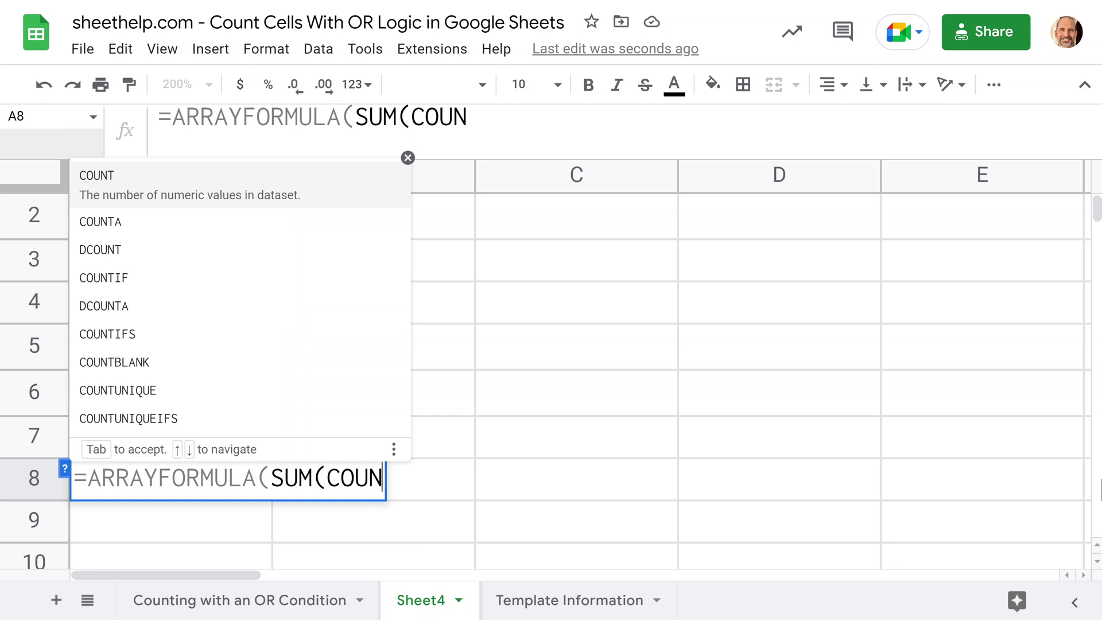
key("BackSpace")
type("NTIF(A")
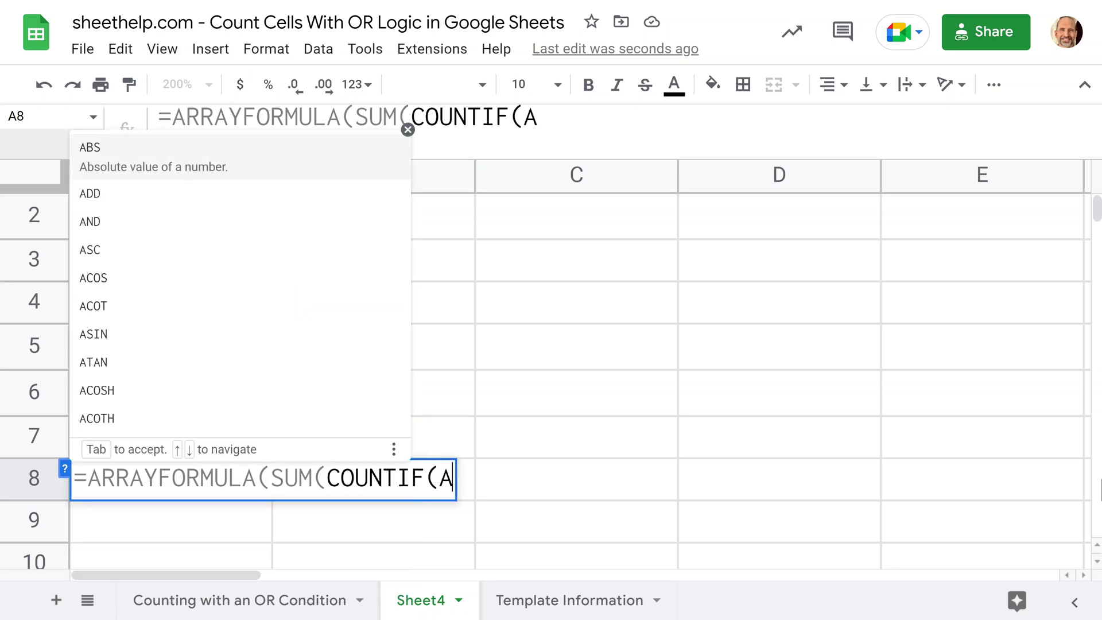
type("2:")
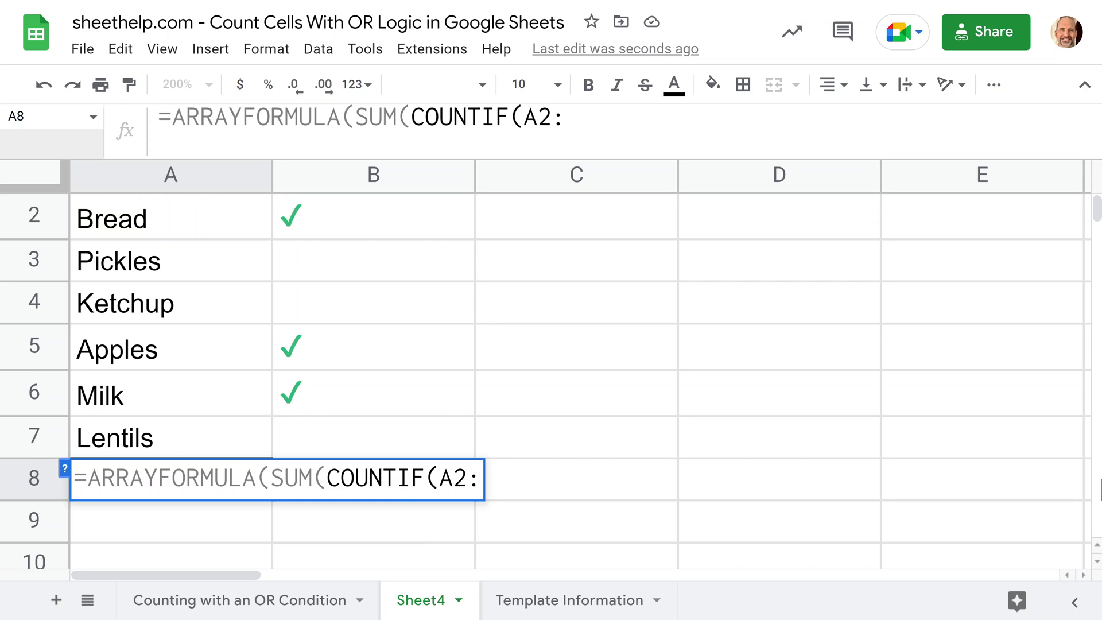
type("A7")
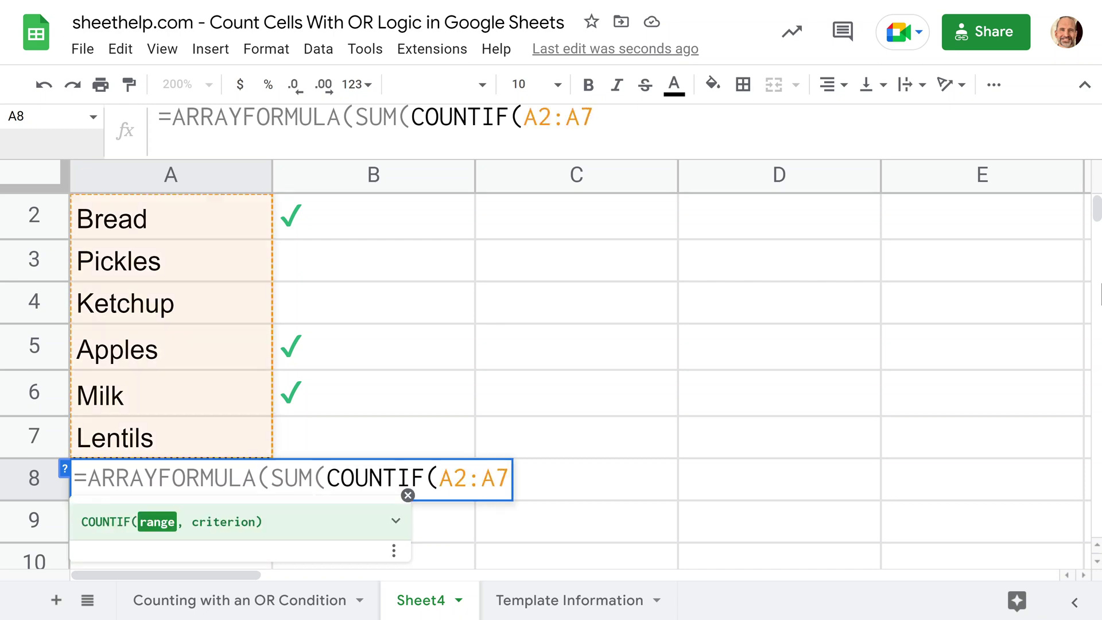
Add the criteria {"Bread", "Apples", "Milk"}, correcting the Aplles typo, and close all parentheses.
scroll(1097, 190, "up", 1)
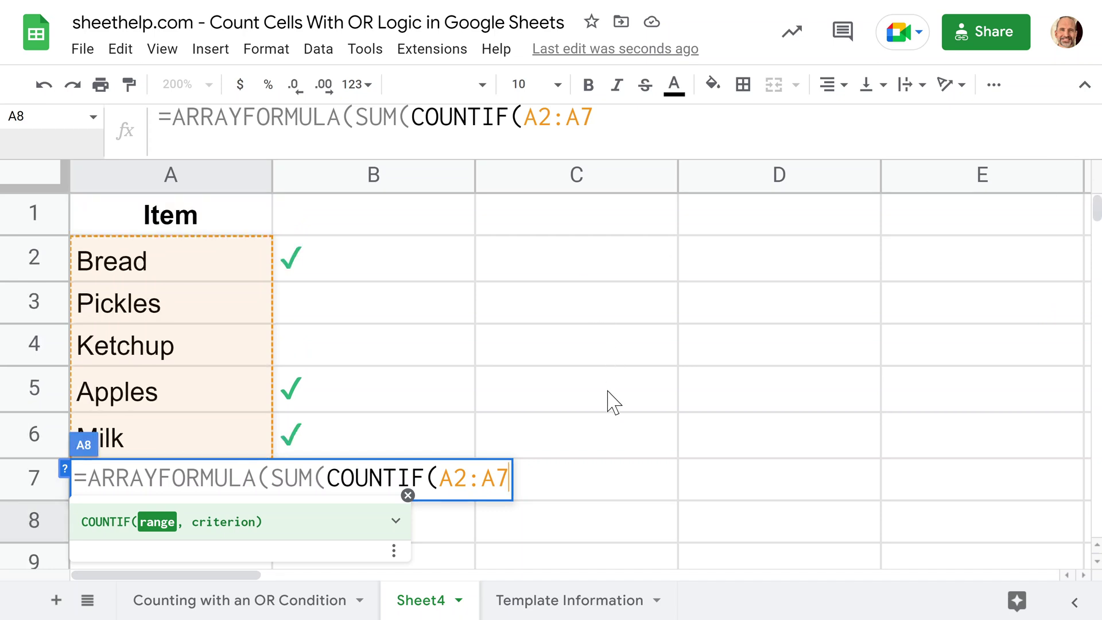
type(",")
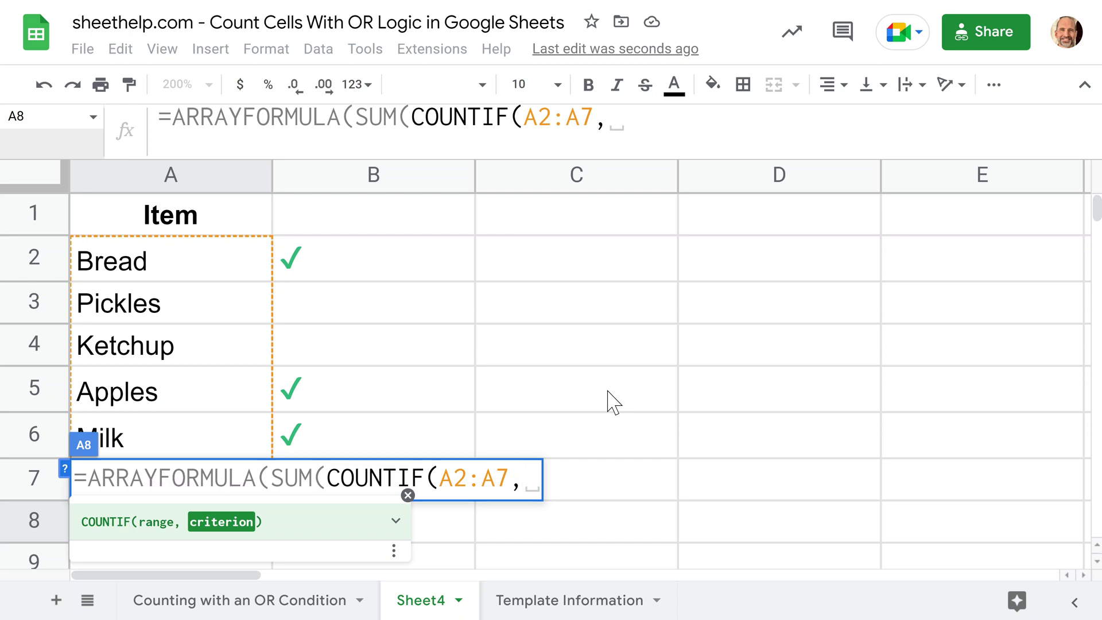
type("{")
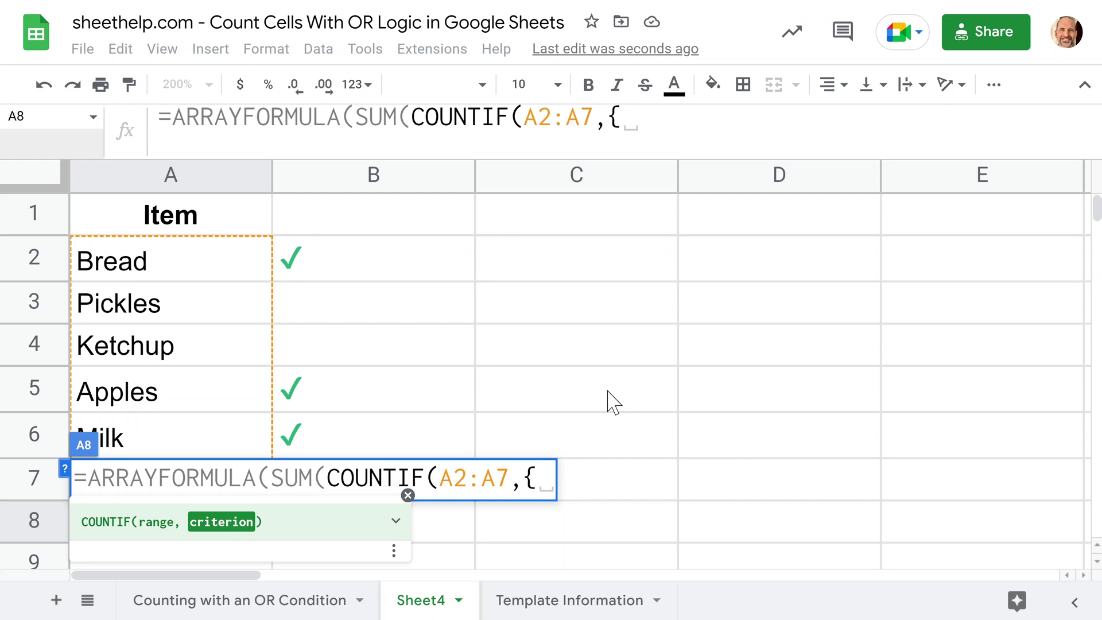
type("\"")
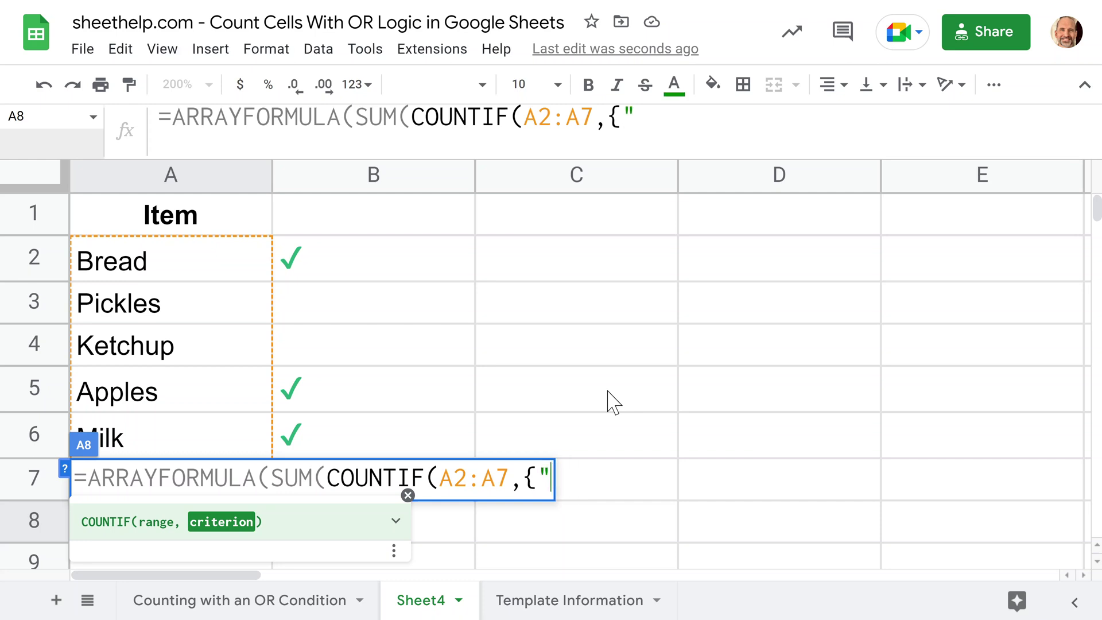
type("Bread")
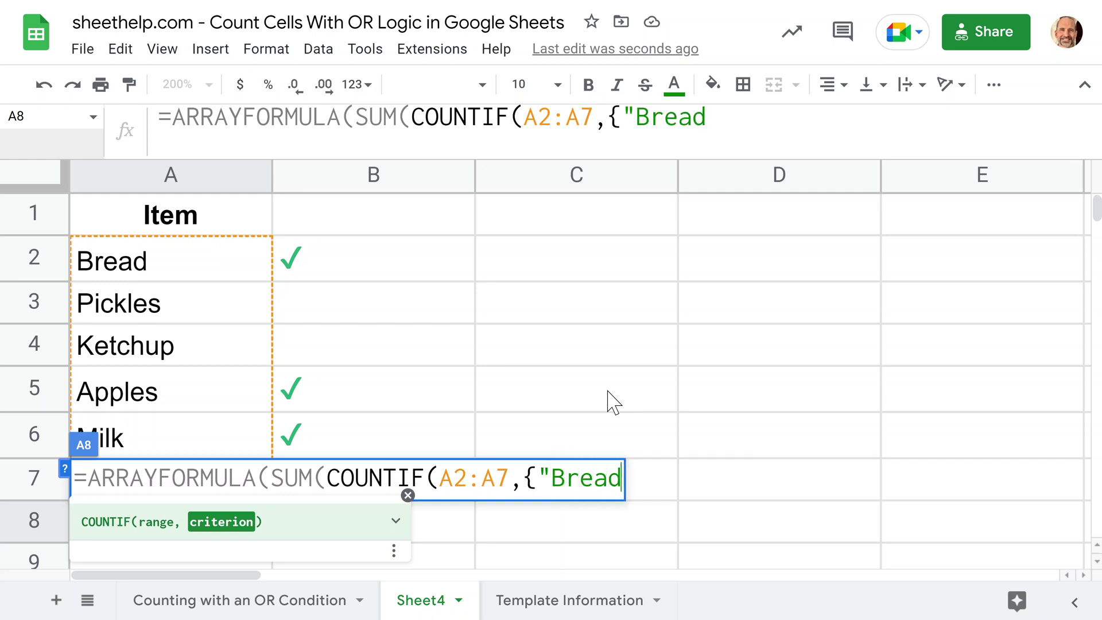
type("\"")
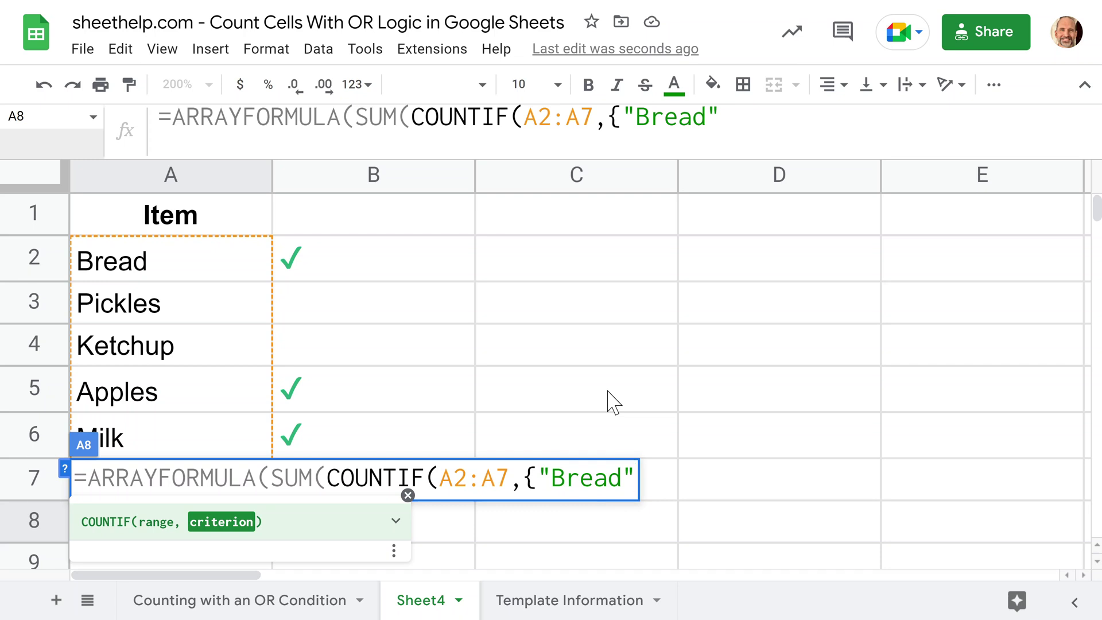
type(", \"")
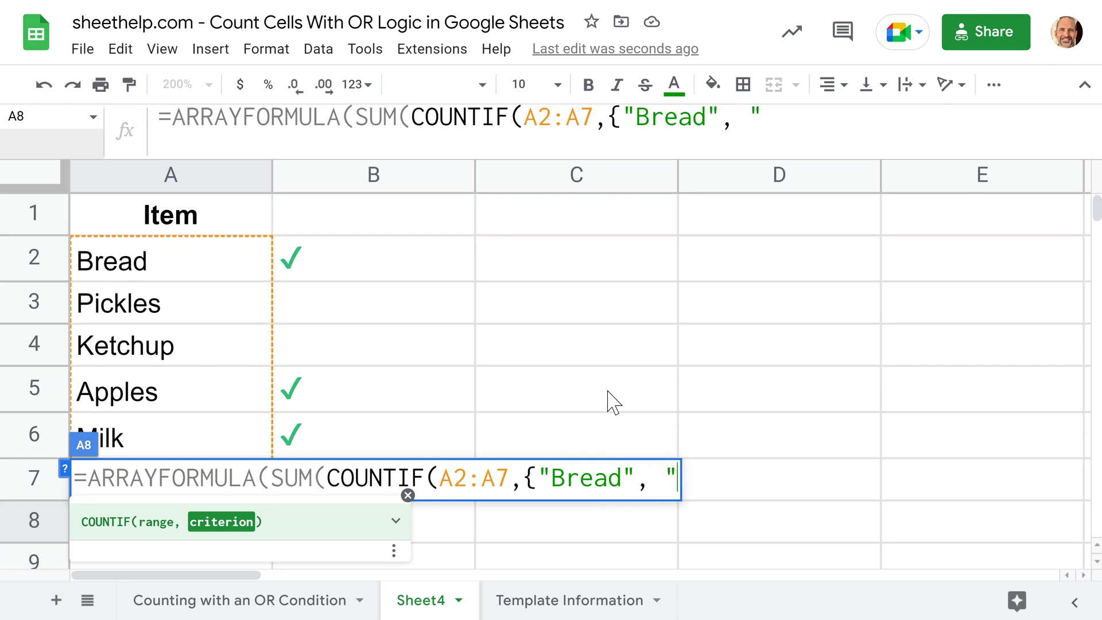
type("Aplles")
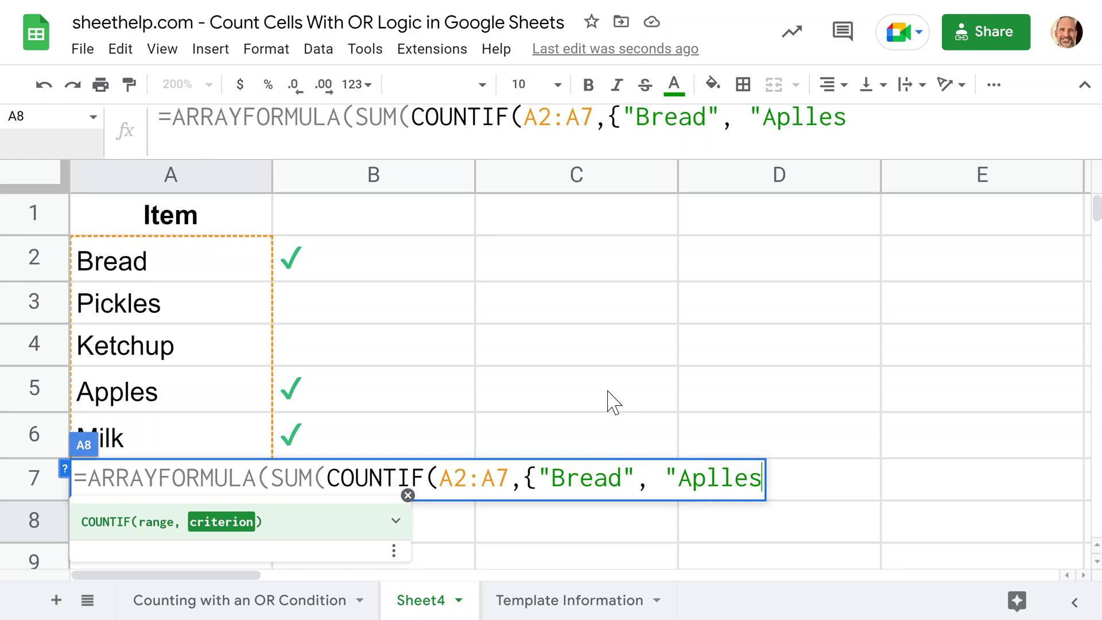
type("\", \"")
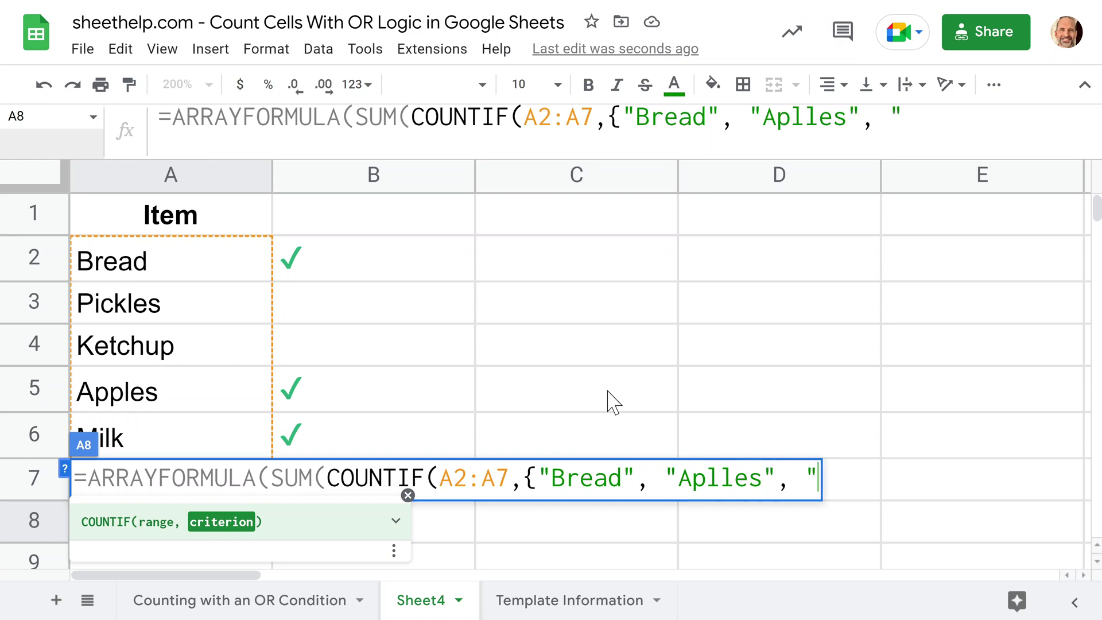
type("Milk")
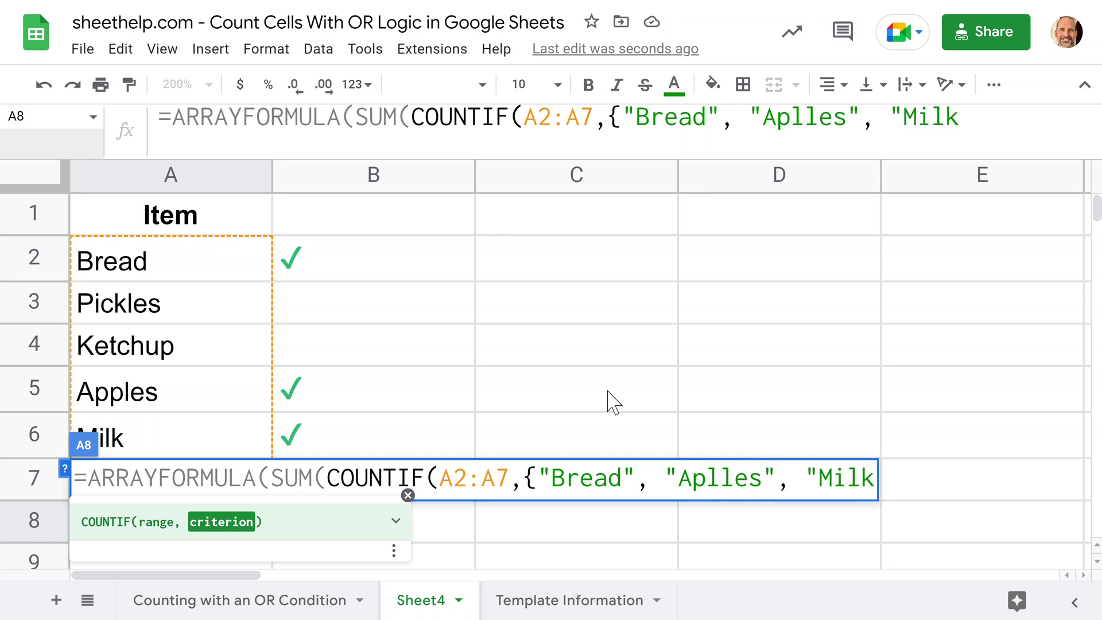
type("\"")
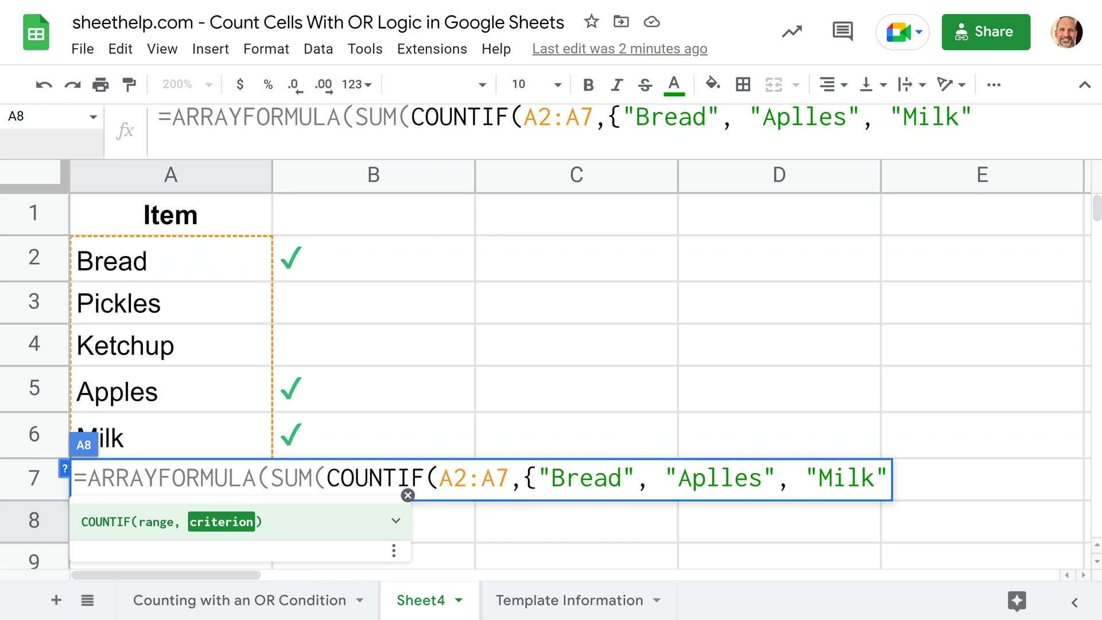
left_click_drag(707, 478, 721, 479)
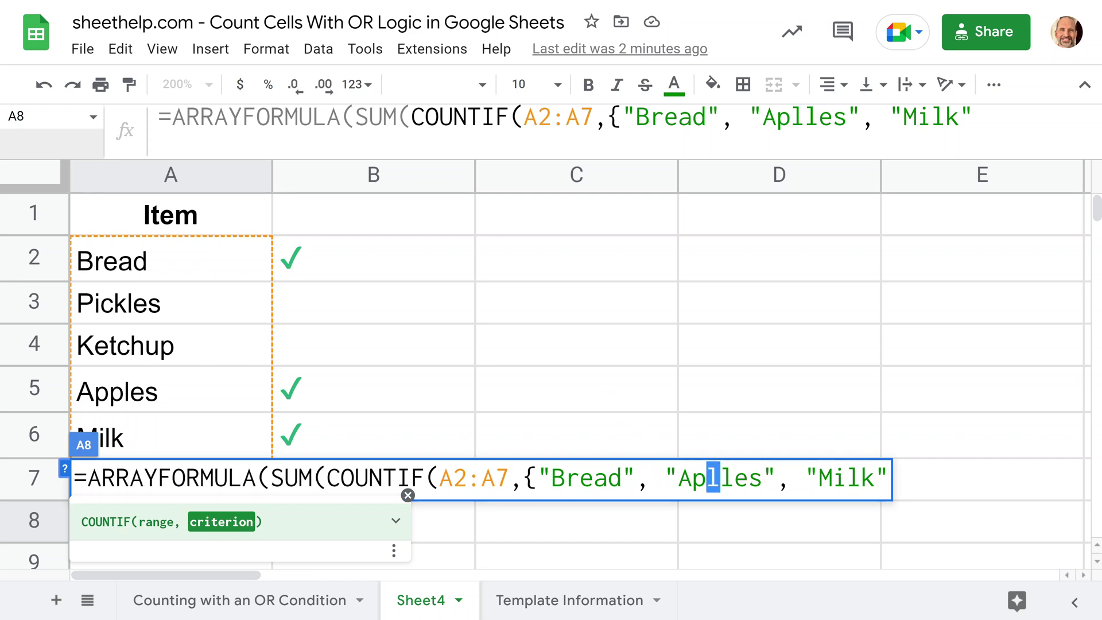
type("p")
left_click(888, 478)
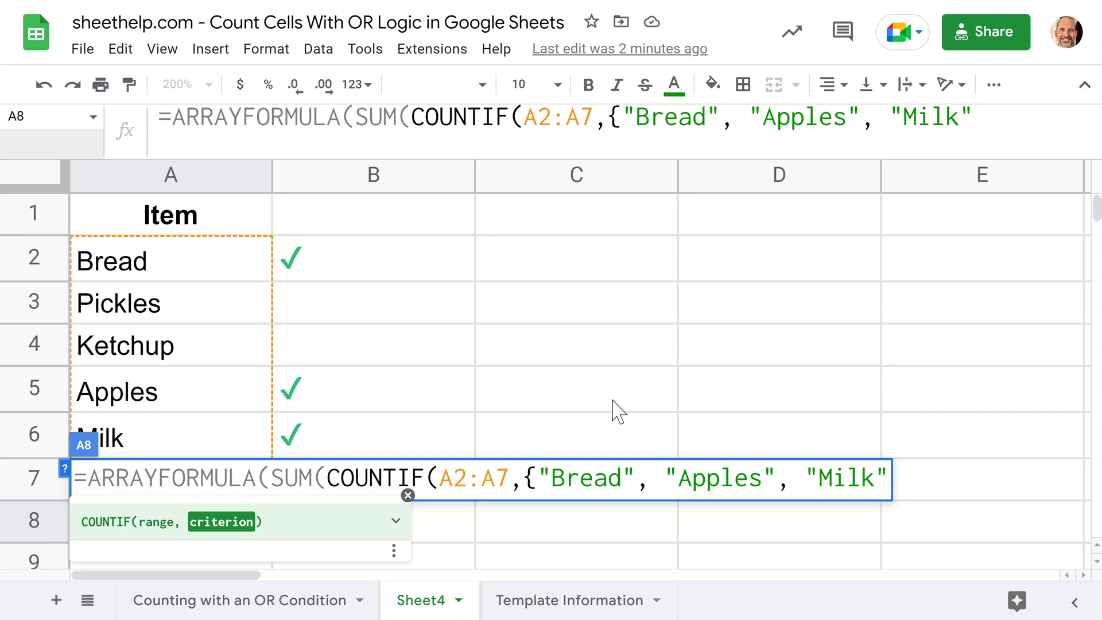
type("}")
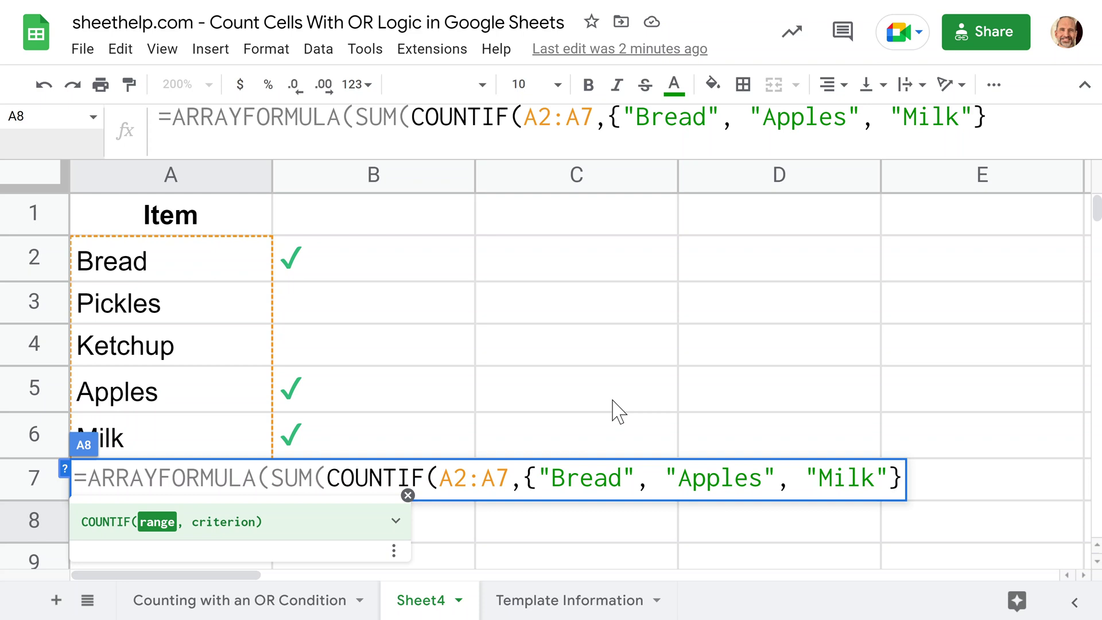
type(")))")
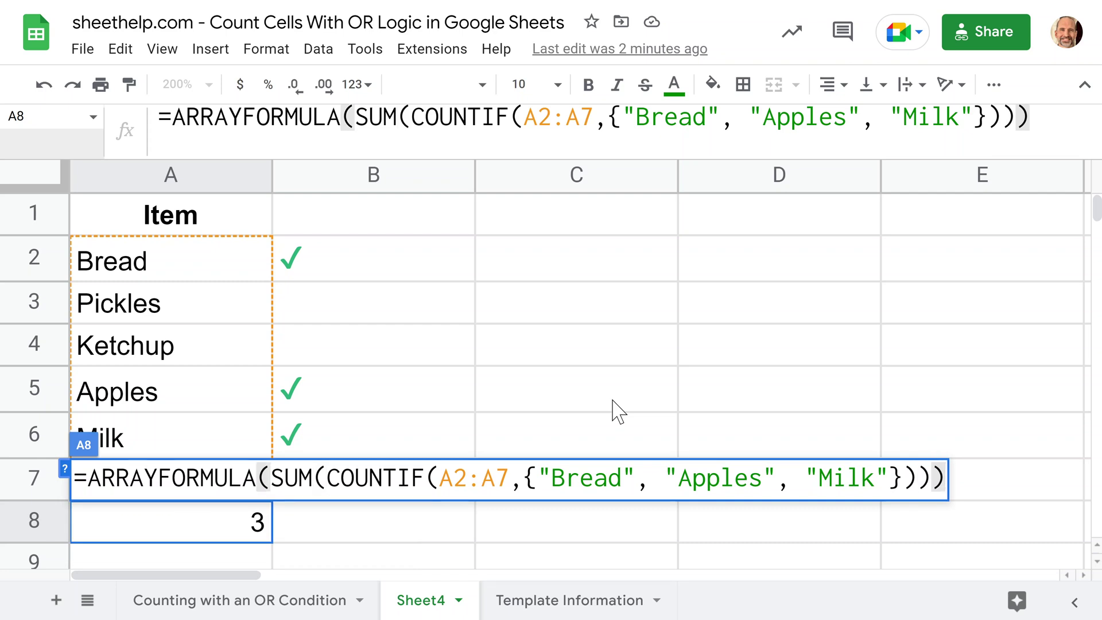
key("Return")
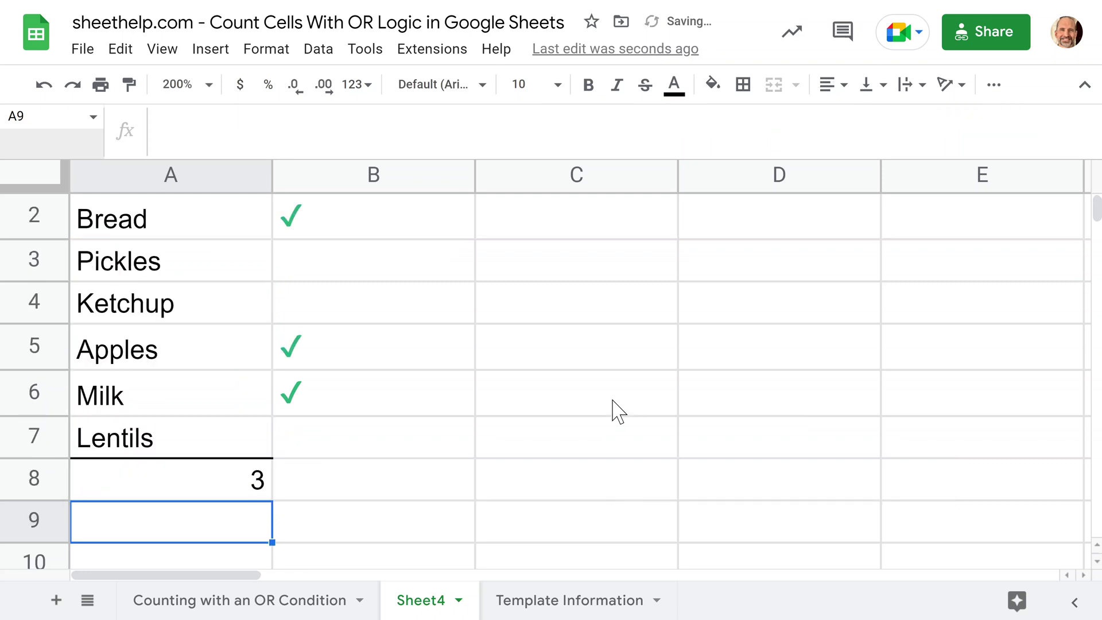
left_click(148, 478)
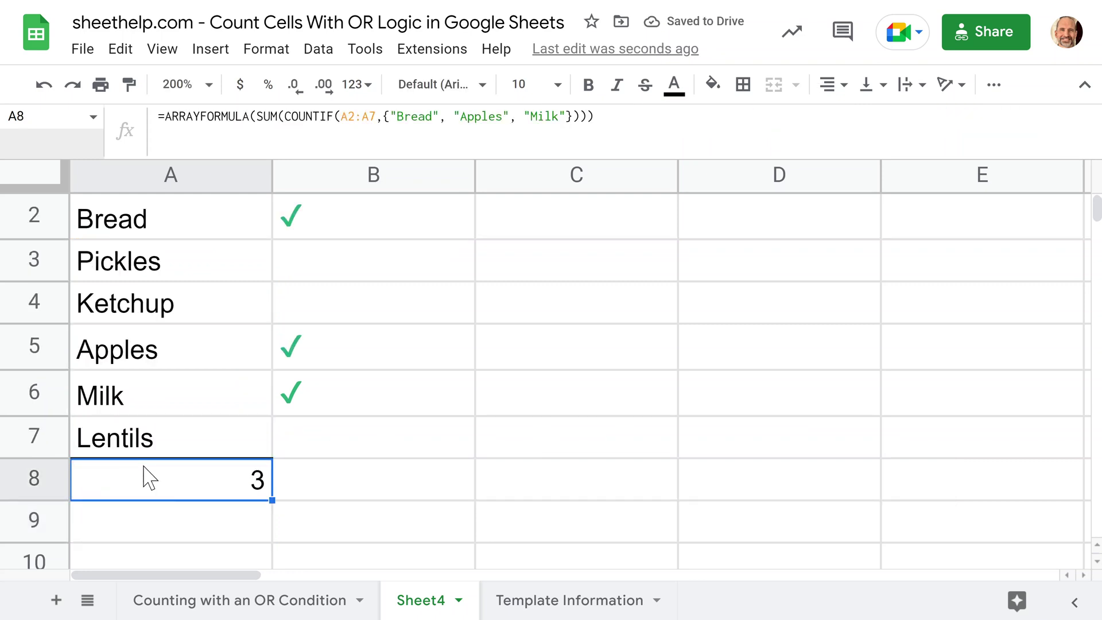
scroll(157, 486, "up", 1)
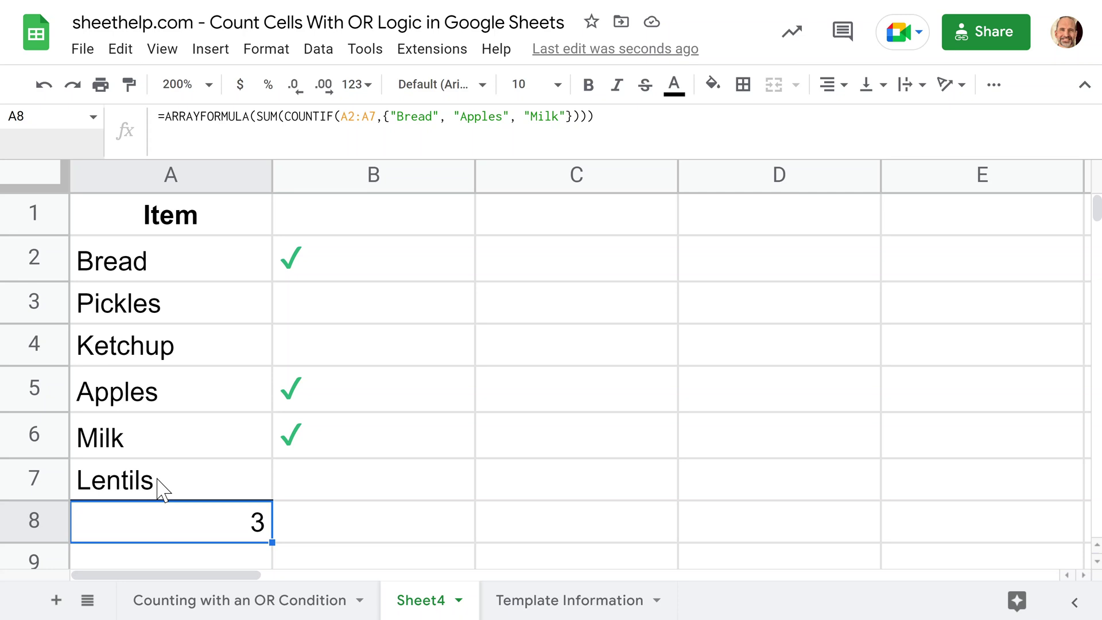
Clear A8 and start a new formula =QUERY(A2:A7,"select.
key("Delete")
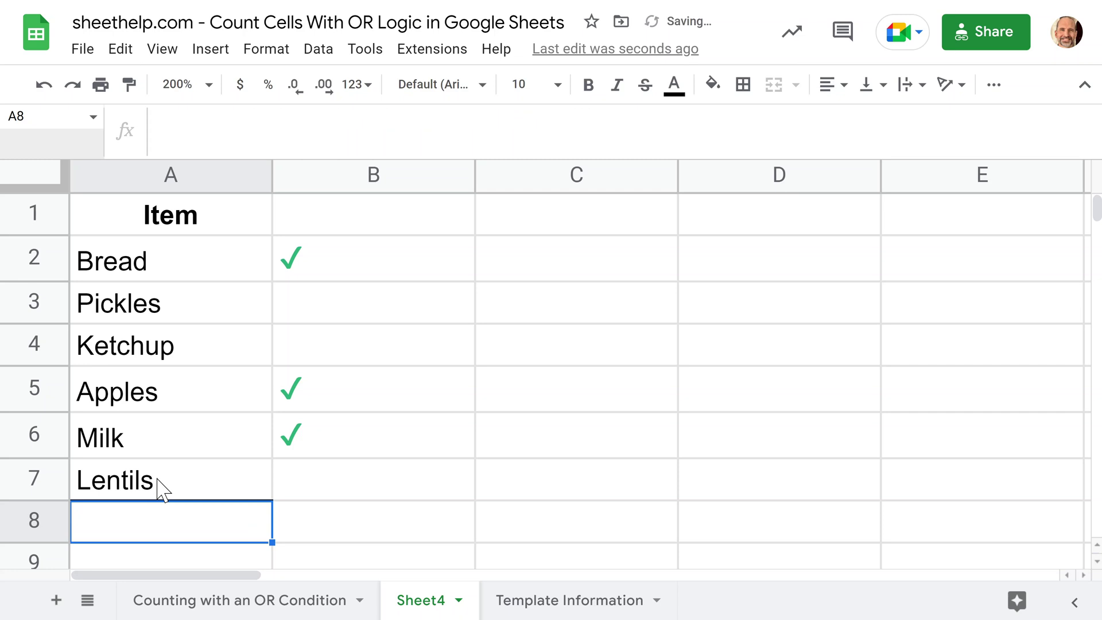
type("=")
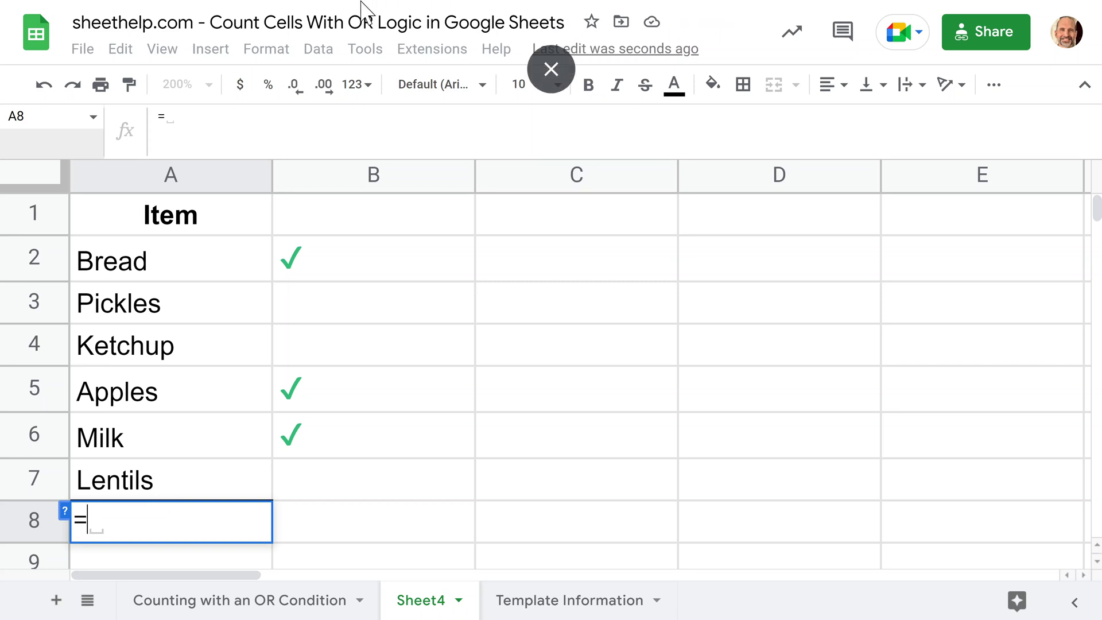
type("QU")
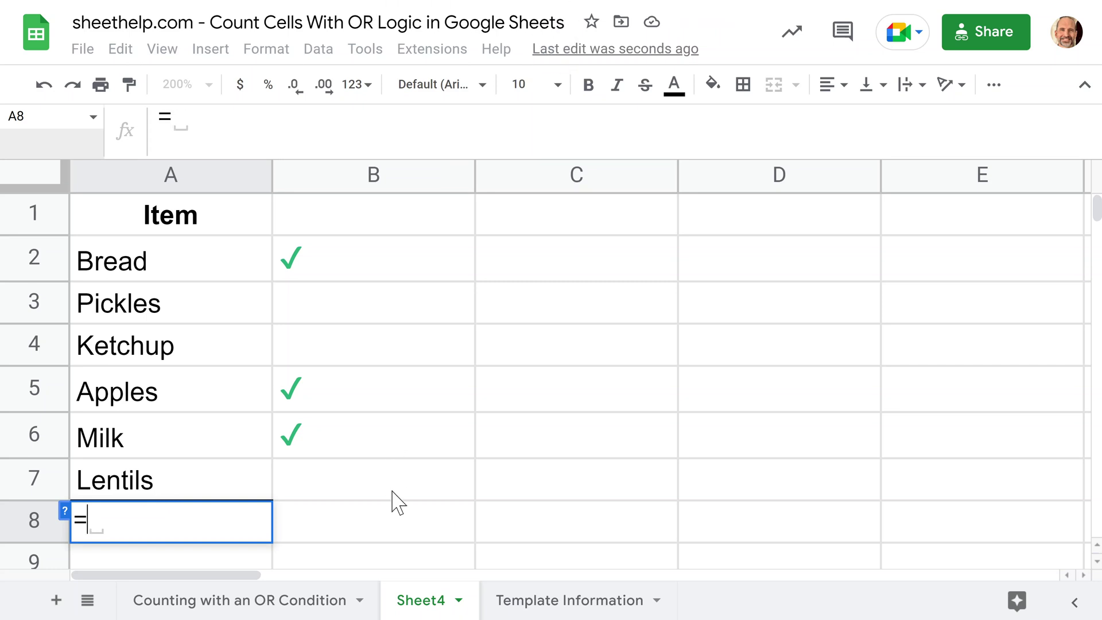
type("ERY")
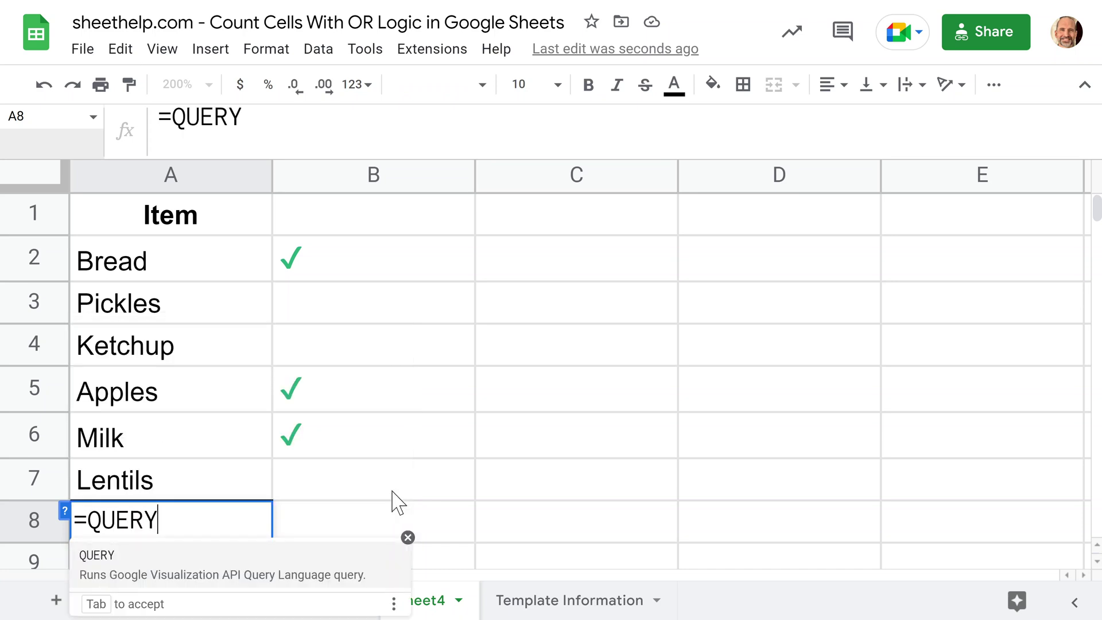
type("(")
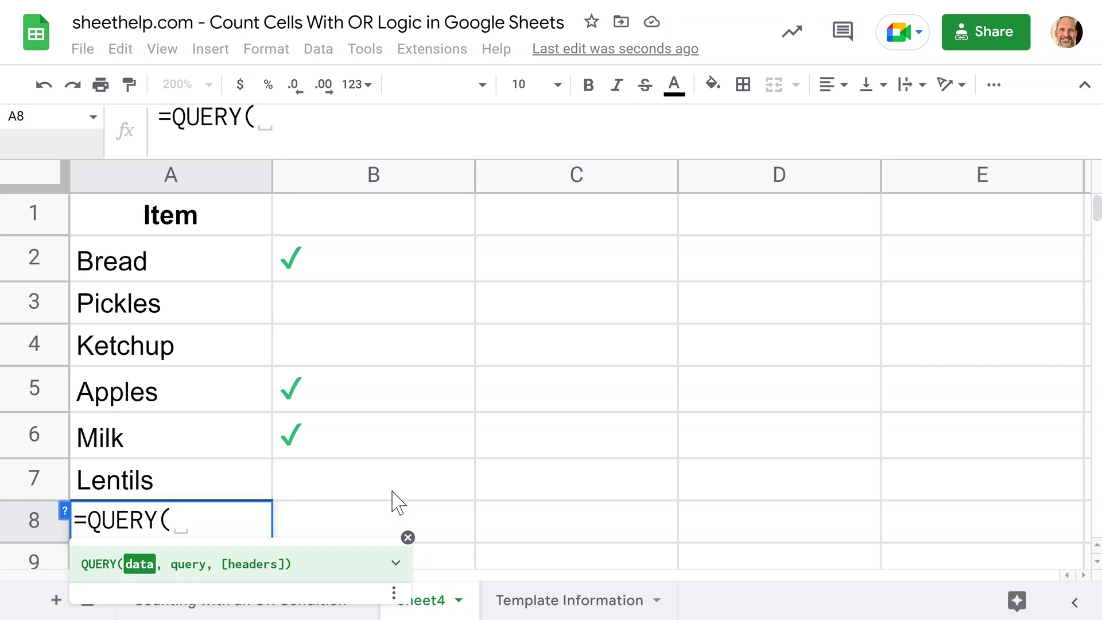
type("A2")
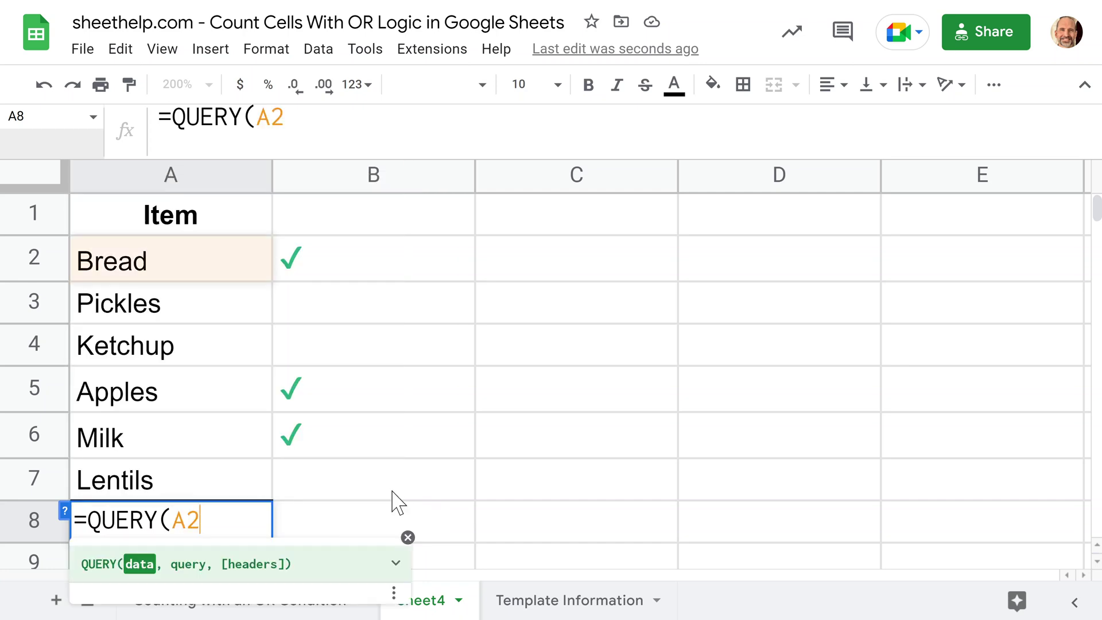
type(":A")
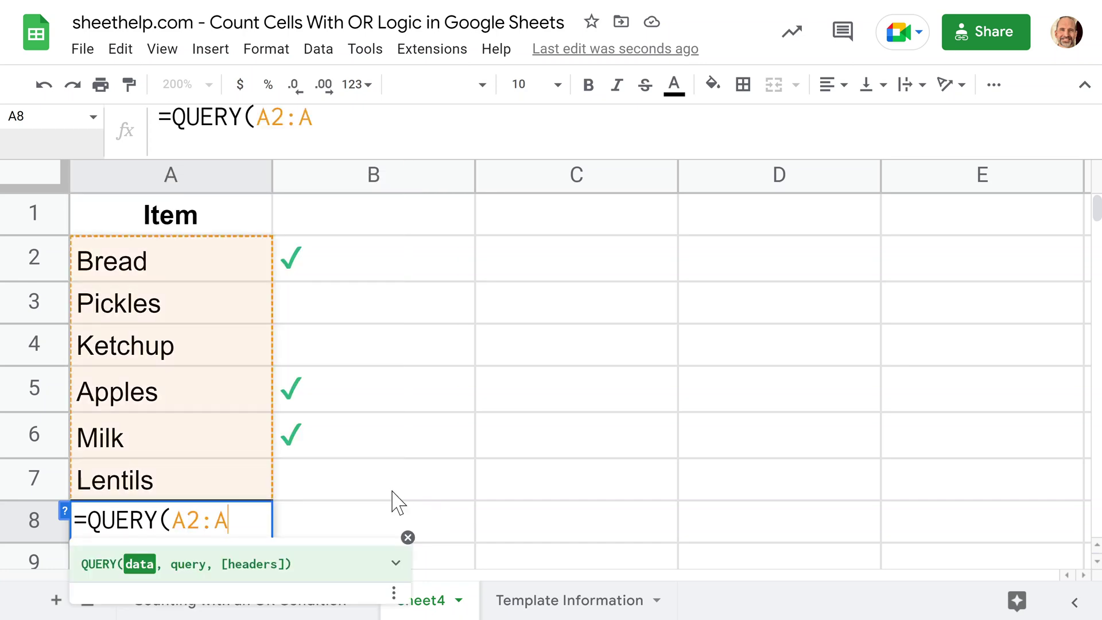
type("7,")
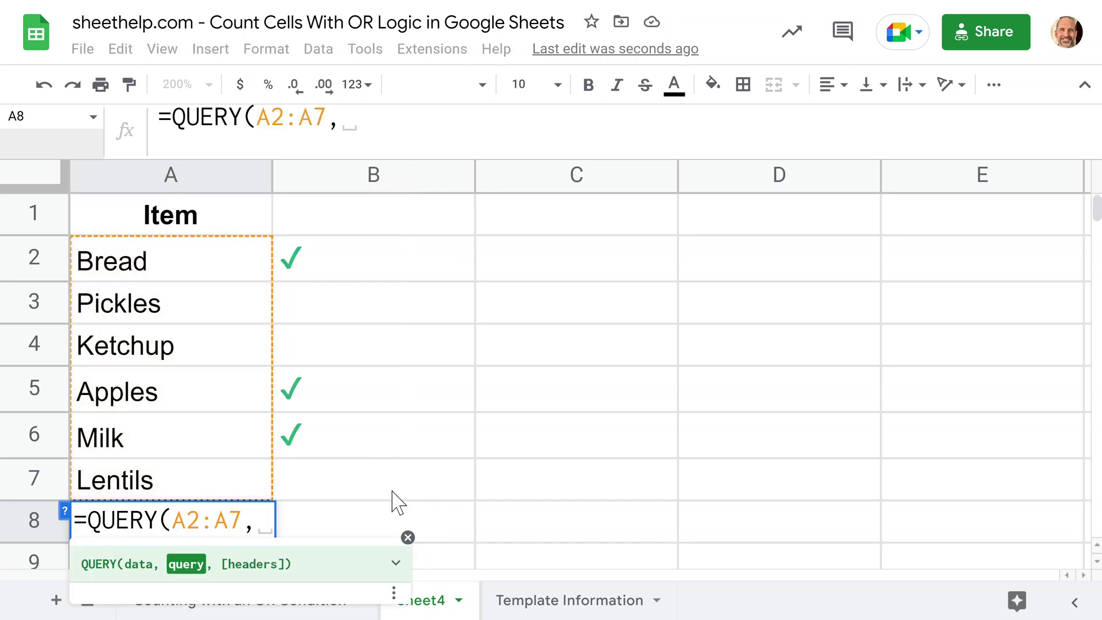
type("\"")
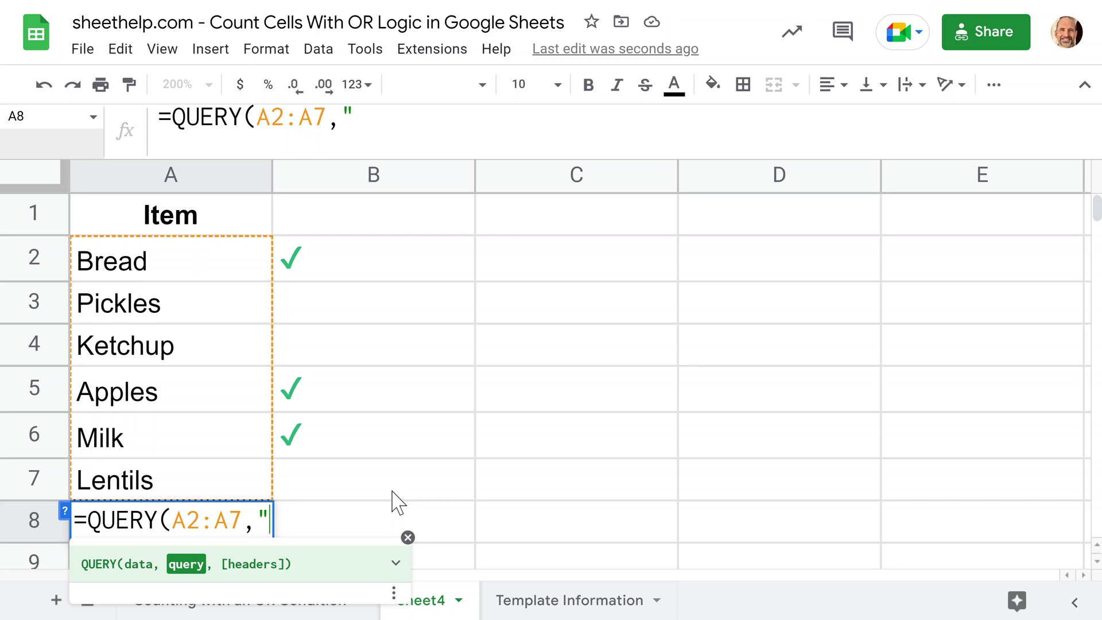
type("select")
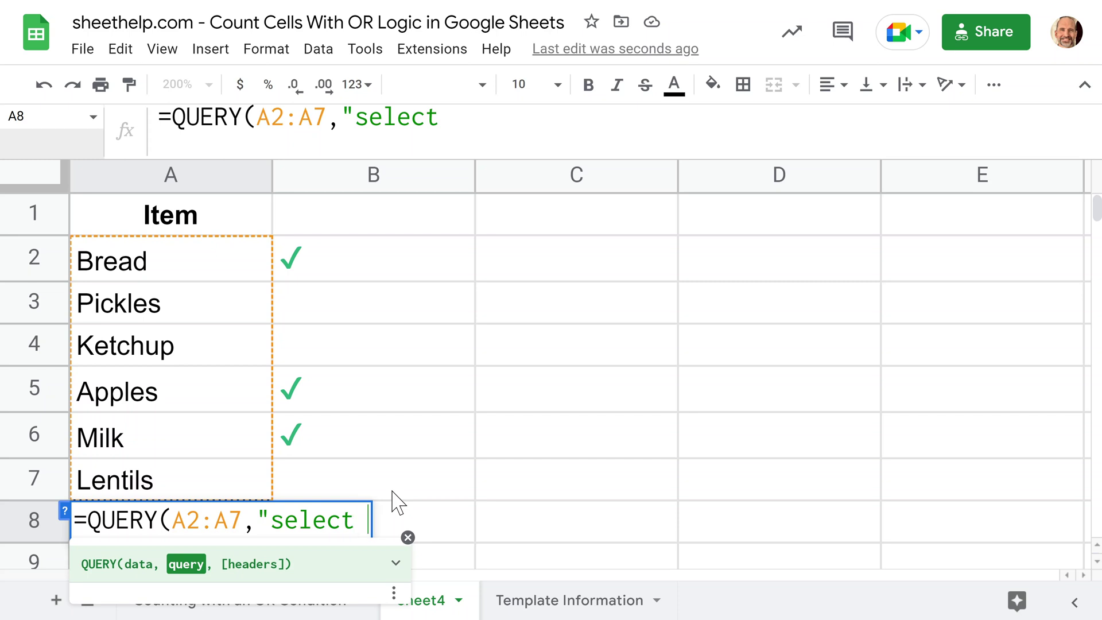
Add count(A) where A='Bread' to the query string.
type("c")
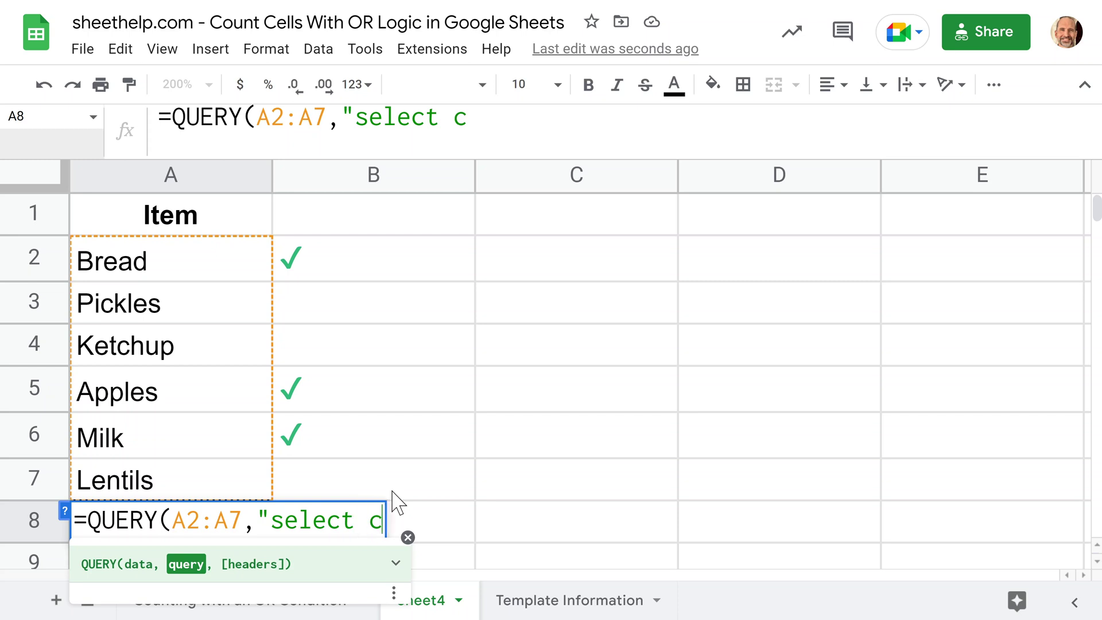
type("ount")
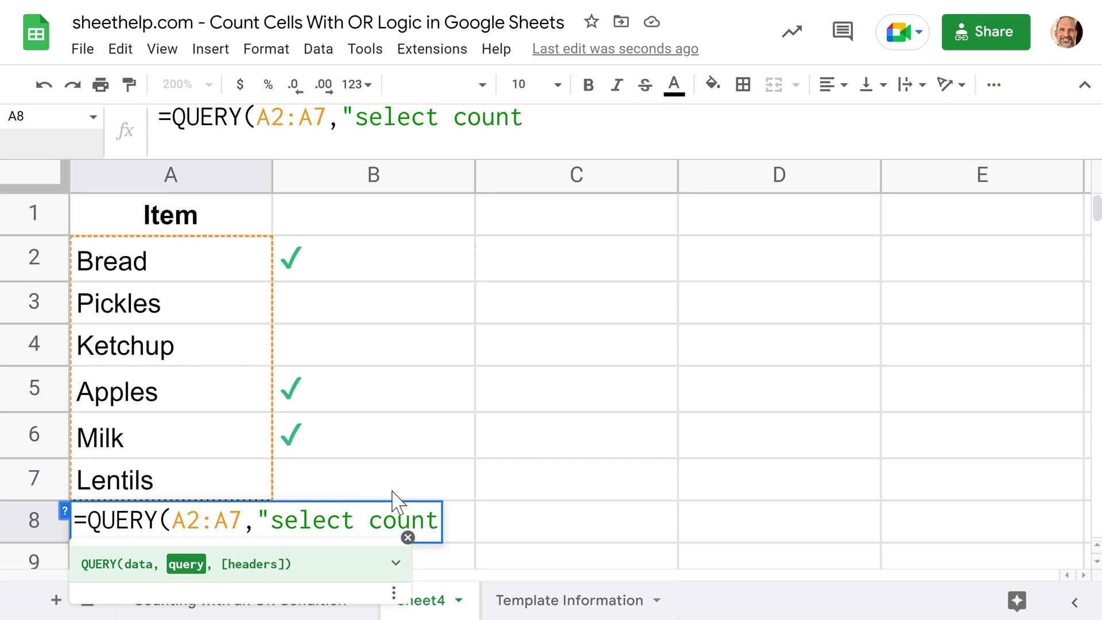
type("(A)")
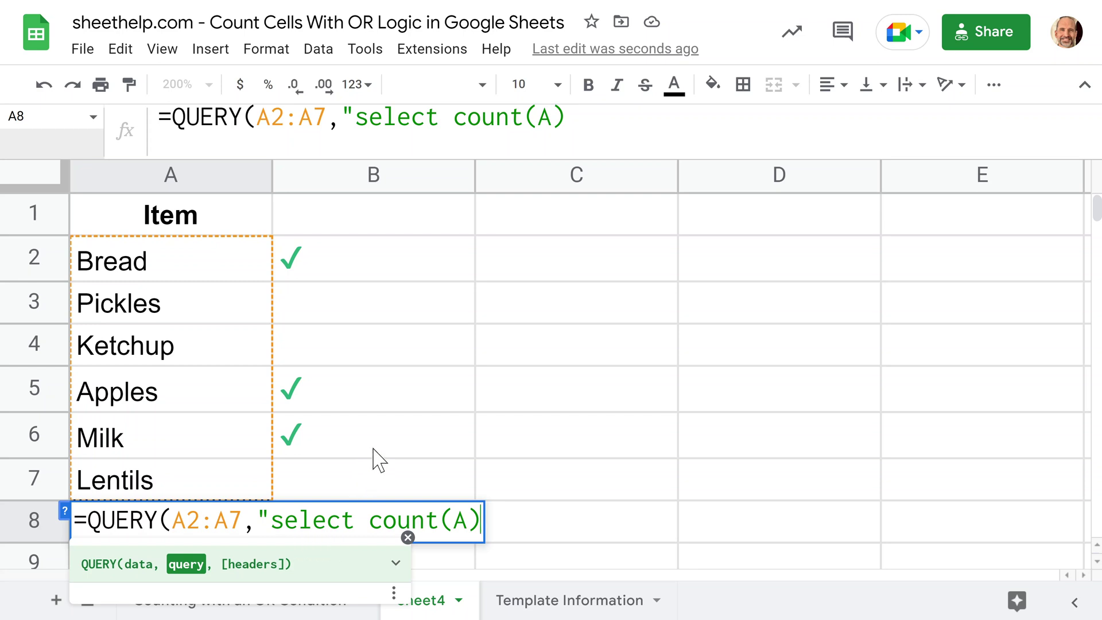
type("where")
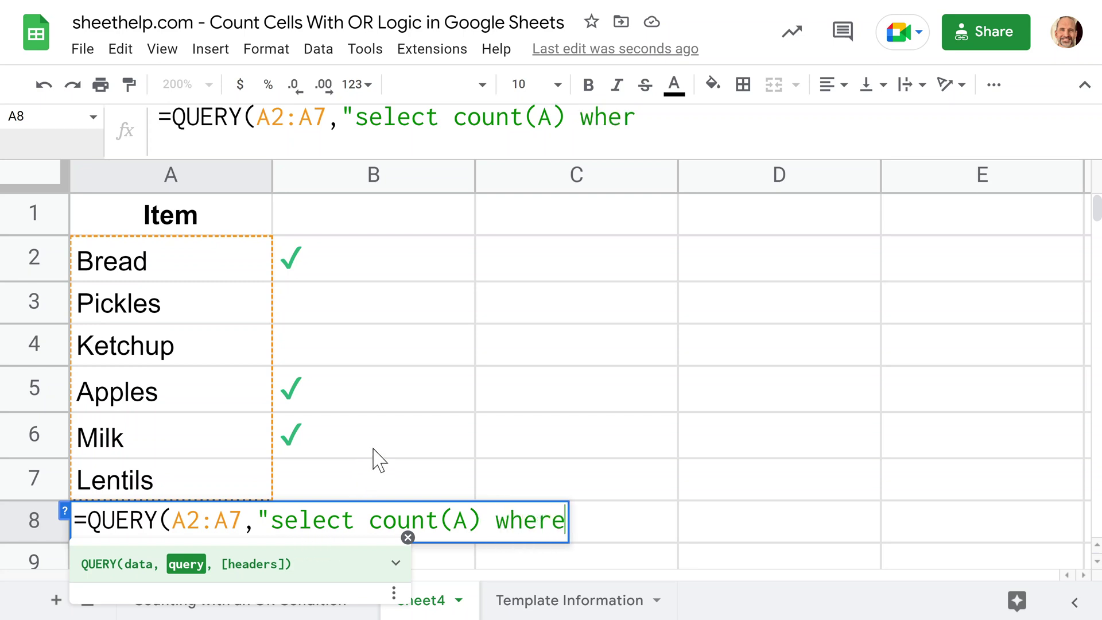
type(" A")
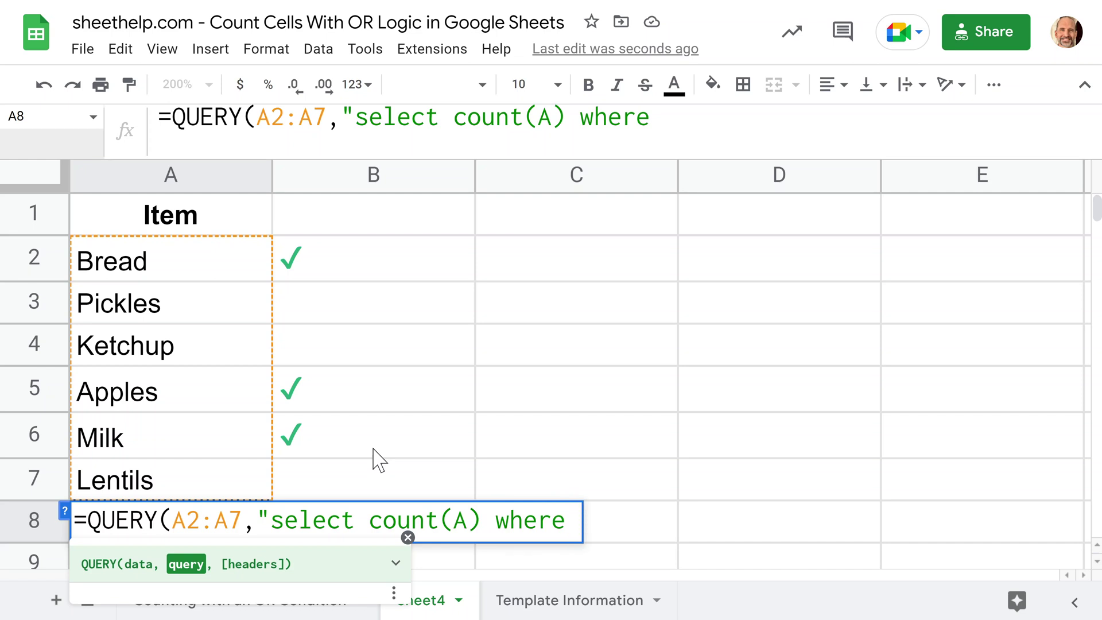
type("=")
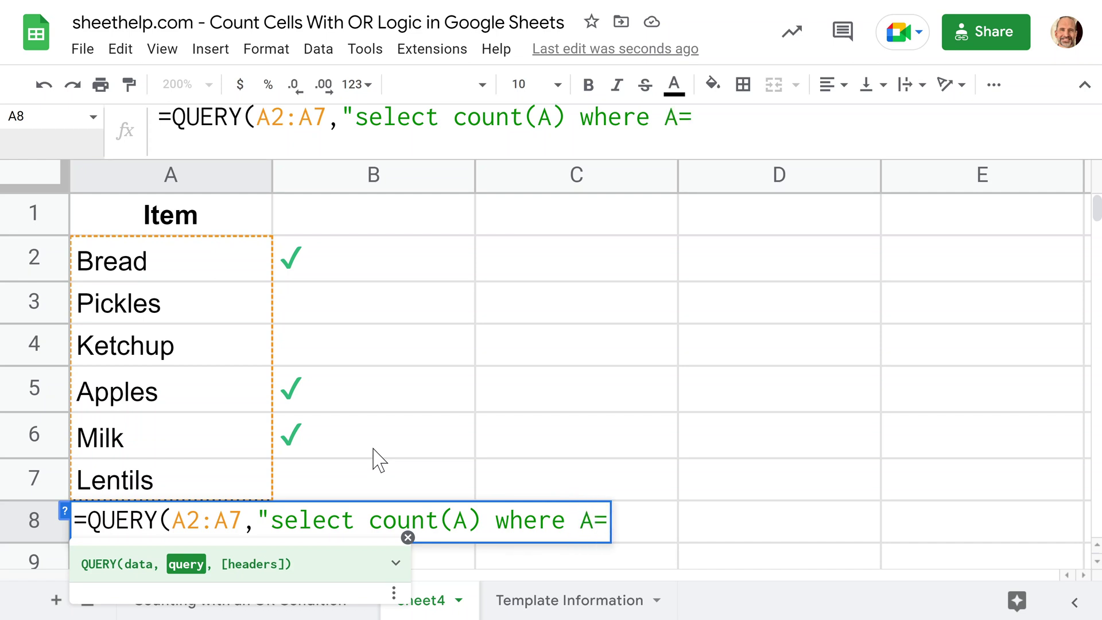
type("'B")
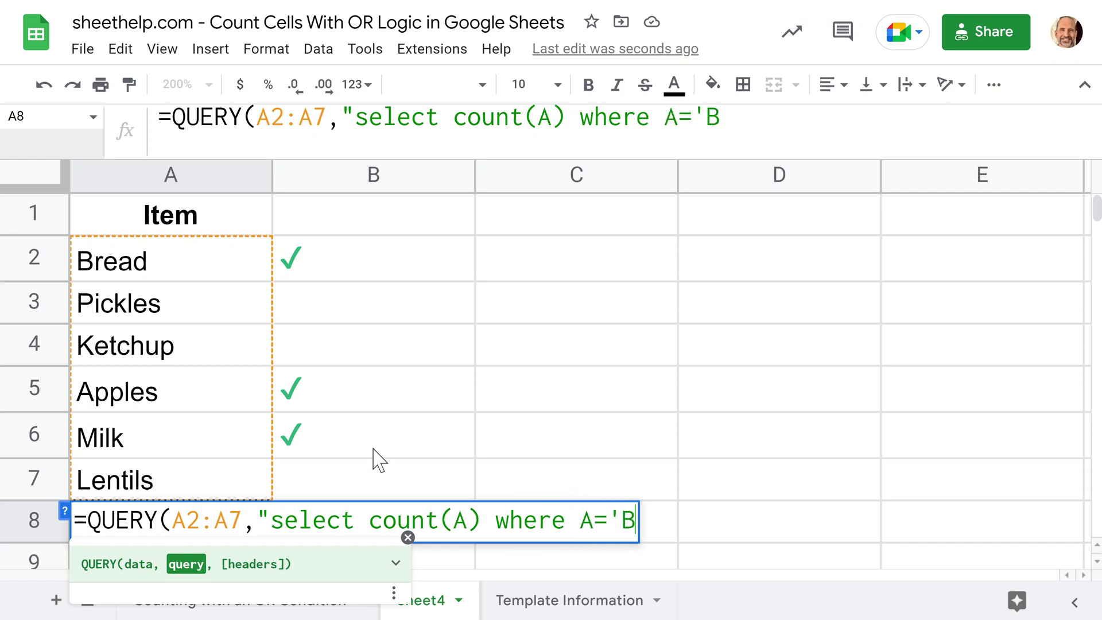
type("read'")
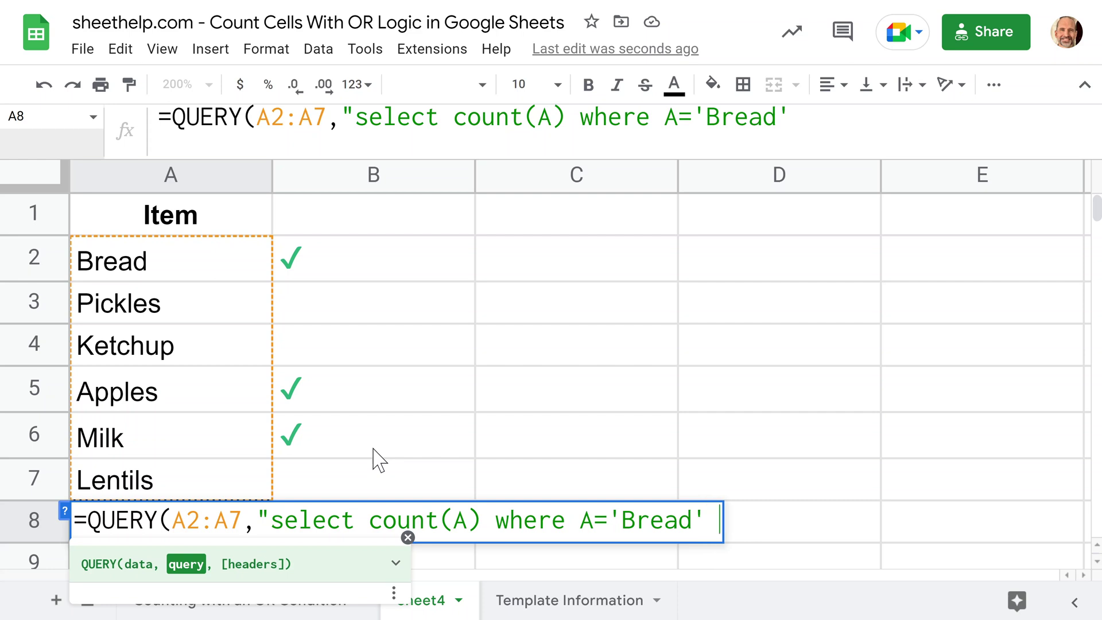
Add OR A='Apples' OR A='Milk' and close the query string and parenthesis.
type("OR ")
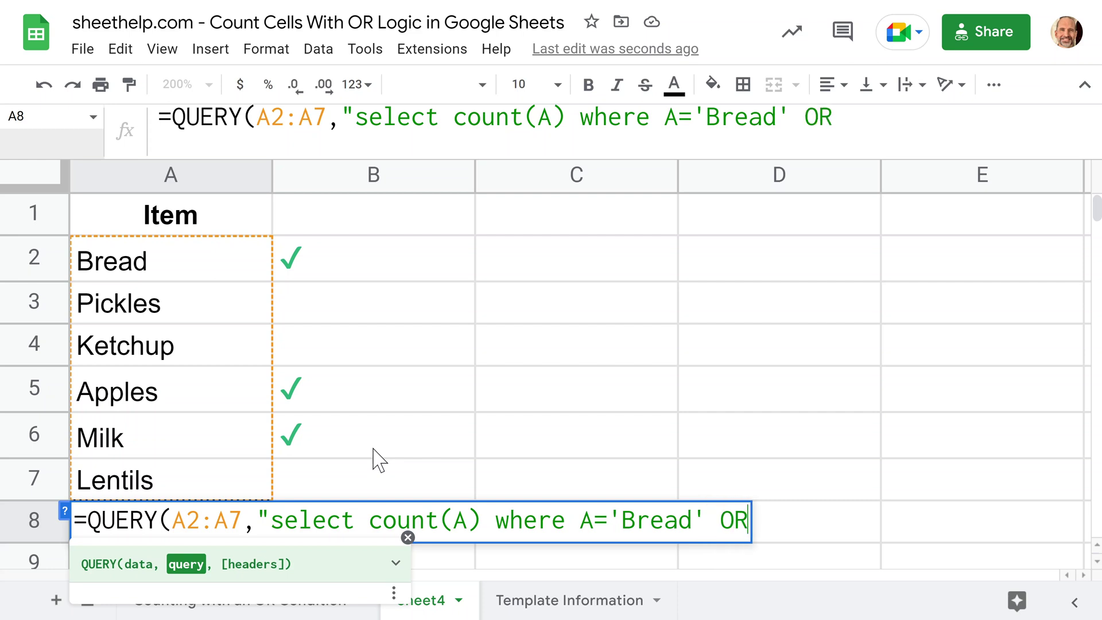
type("A='")
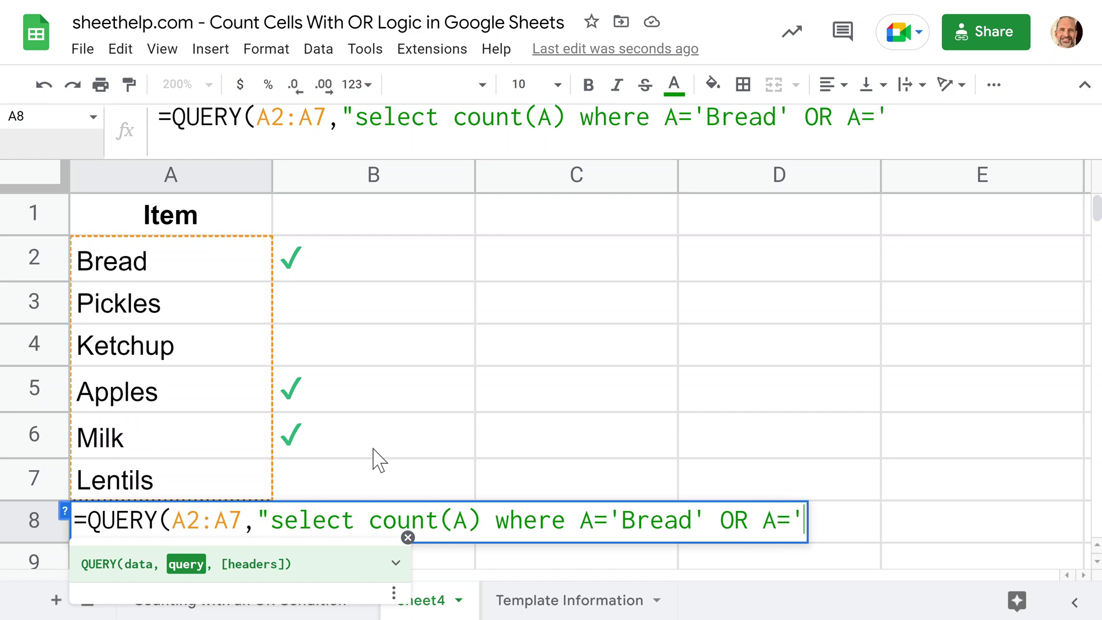
type("Apples' OR ")
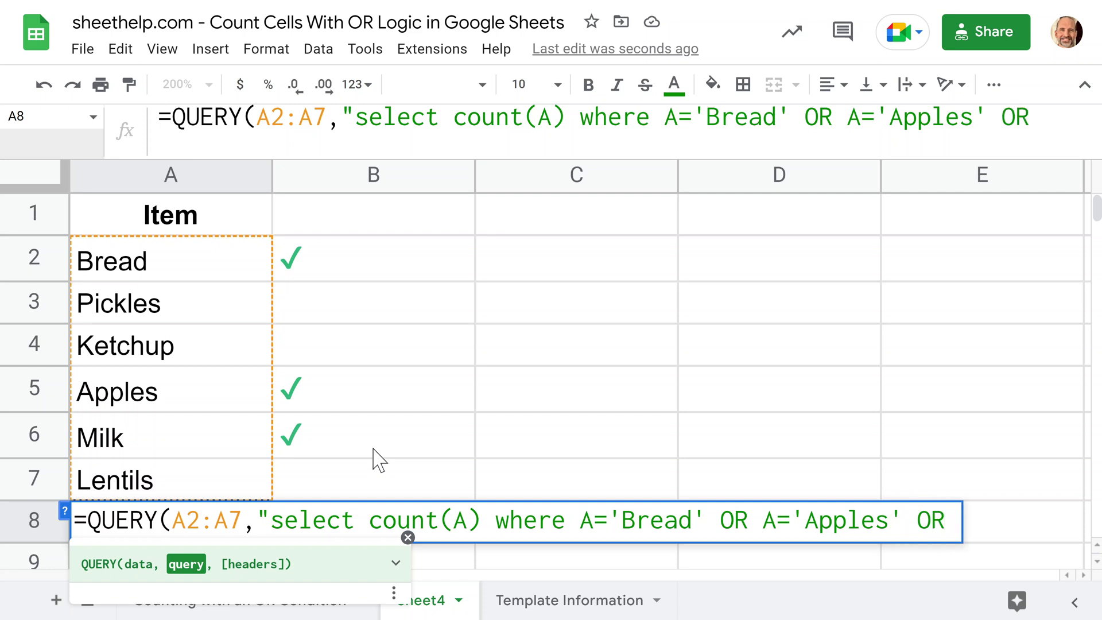
type("A=")
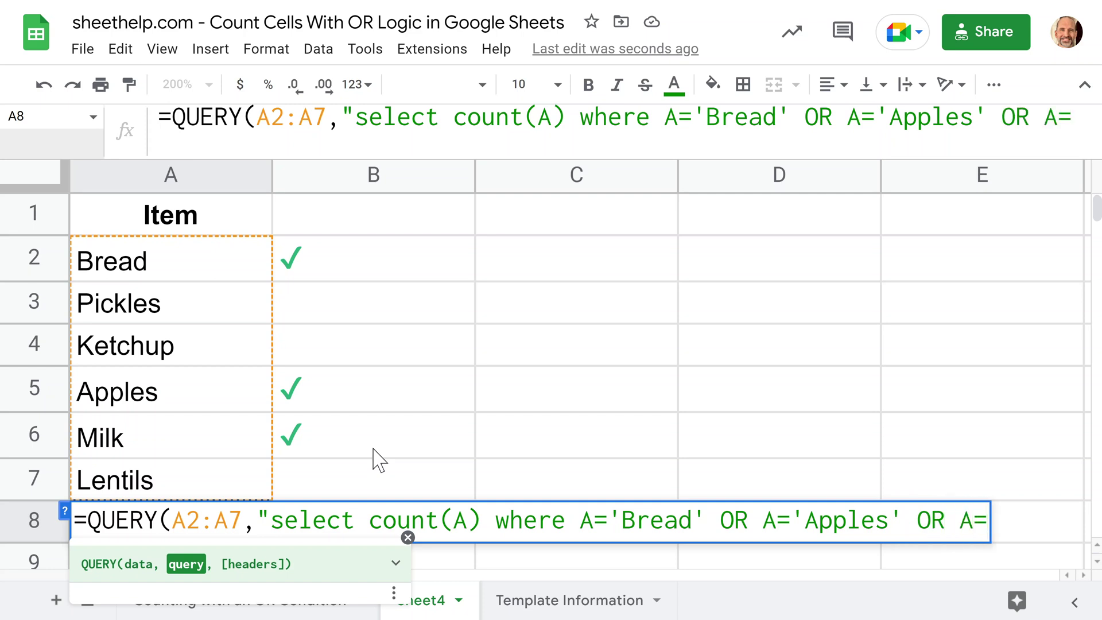
type("'Milk'")
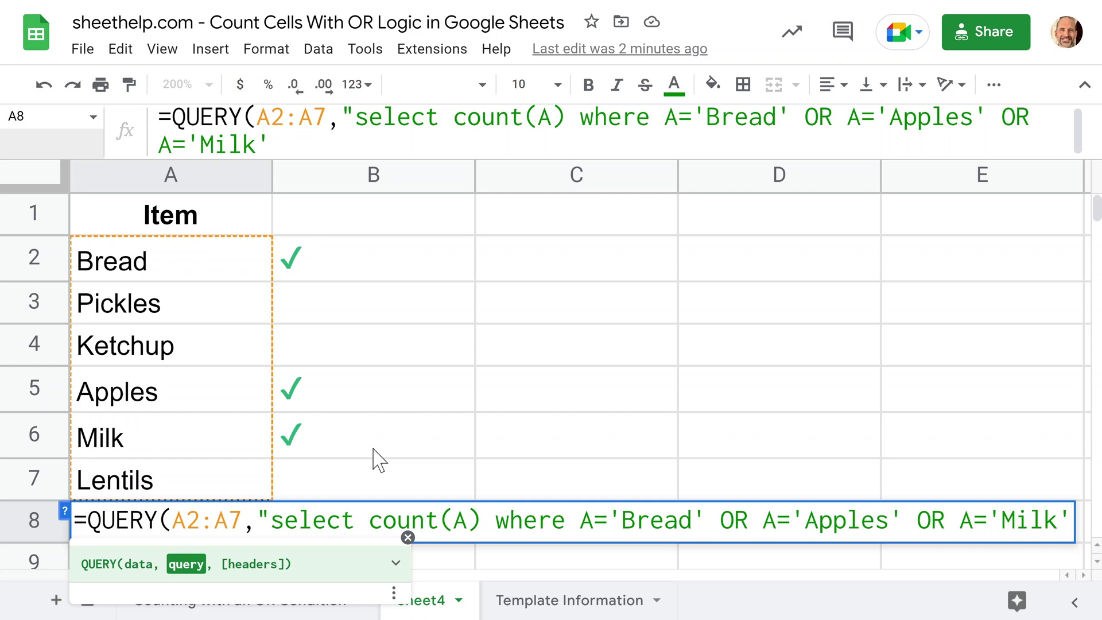
type("\"")
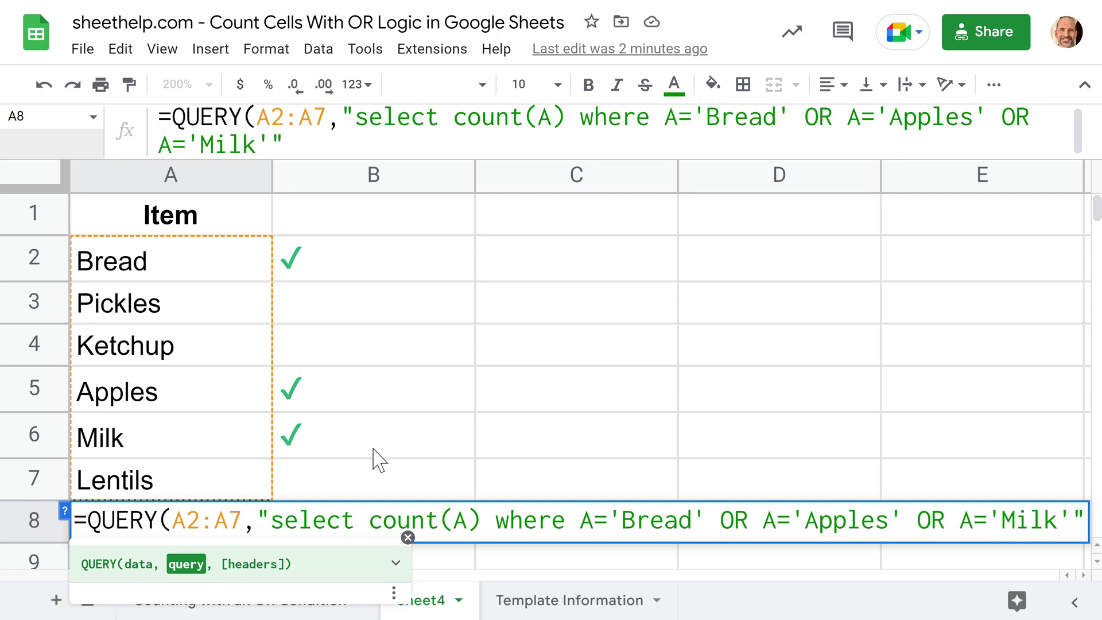
type(")")
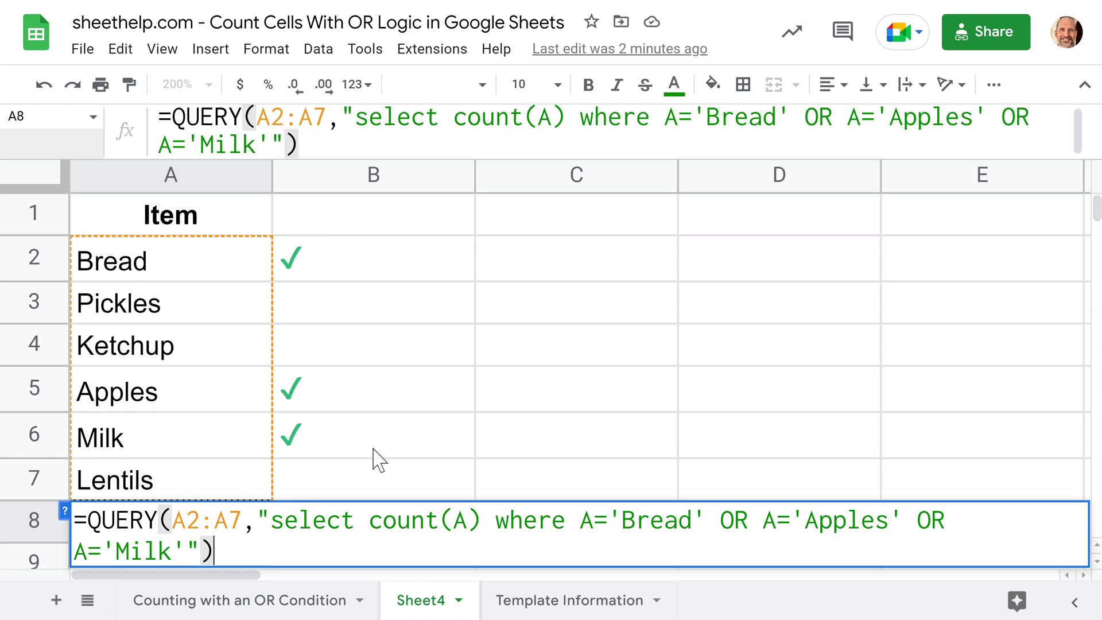
key("Return")
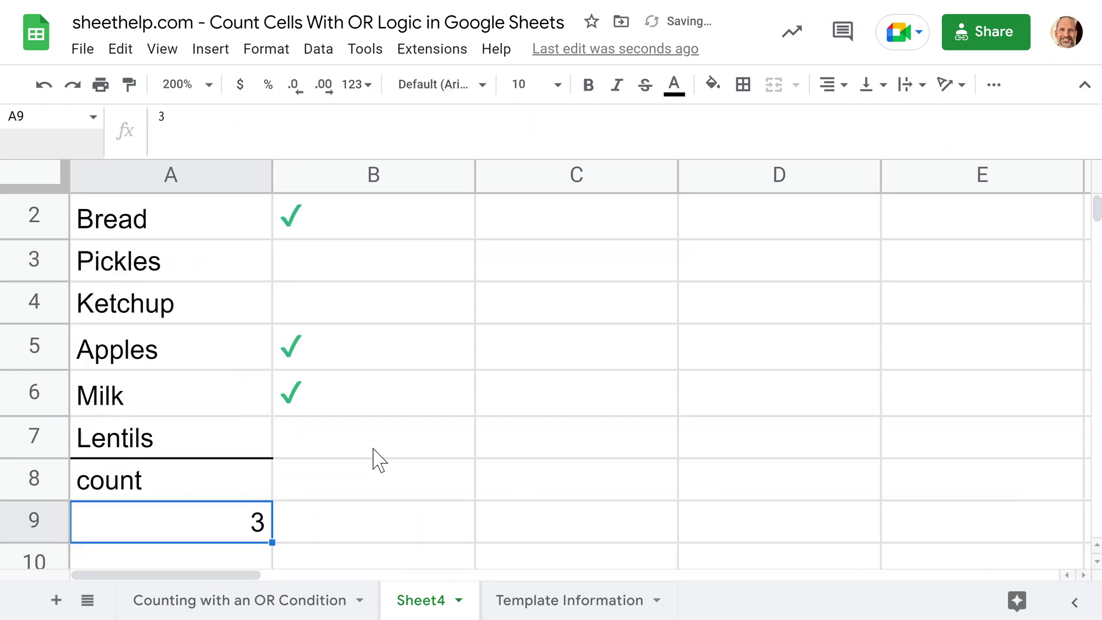
left_click(229, 480)
left_click(229, 525)
left_click(184, 477)
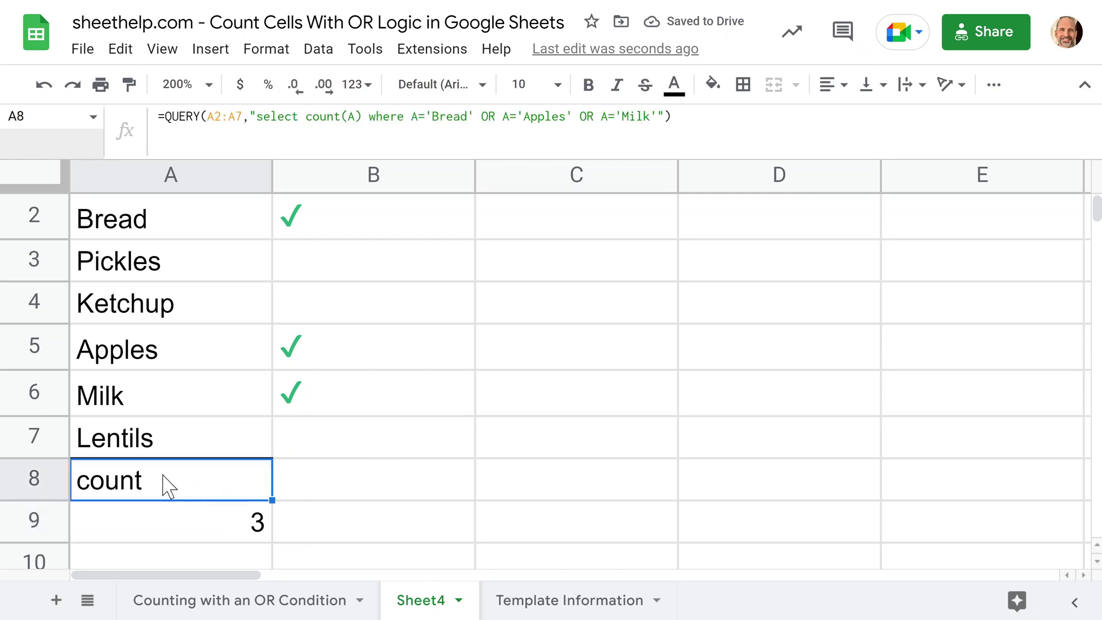
double_click(140, 492)
key("Escape")
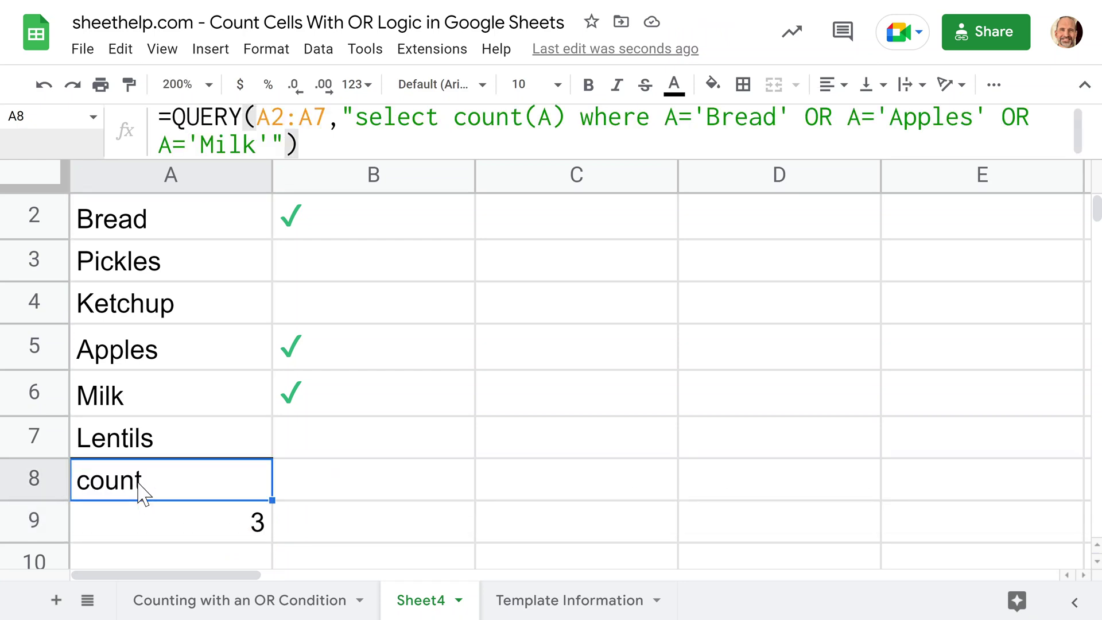